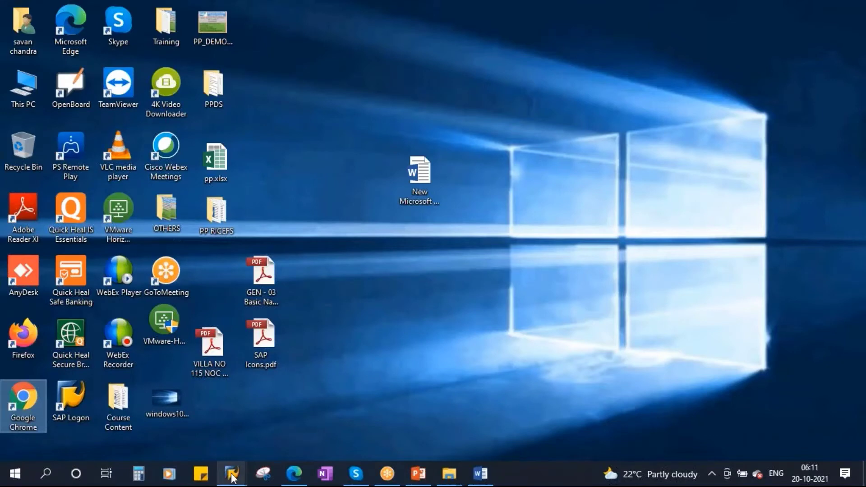
Switch to SAP Logon and open a logon screen for the ECC connection.
mouse_move(232, 476)
left_click(266, 419)
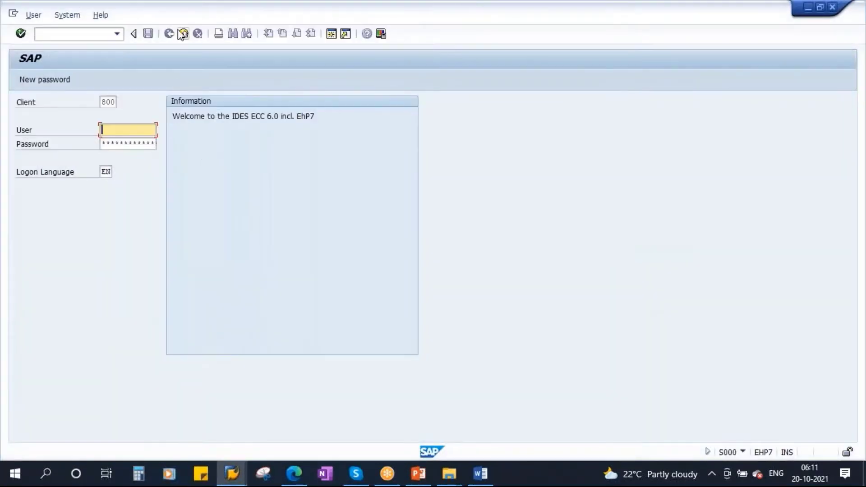
left_click(183, 34)
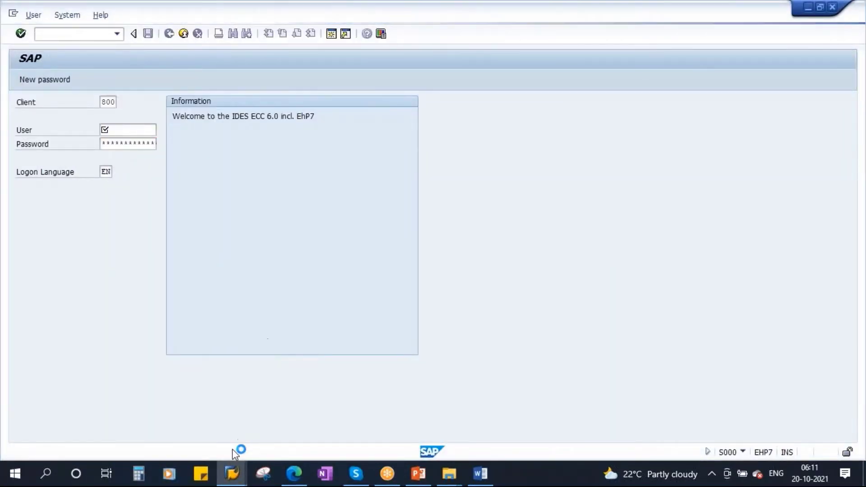
mouse_move(232, 474)
left_click(159, 417)
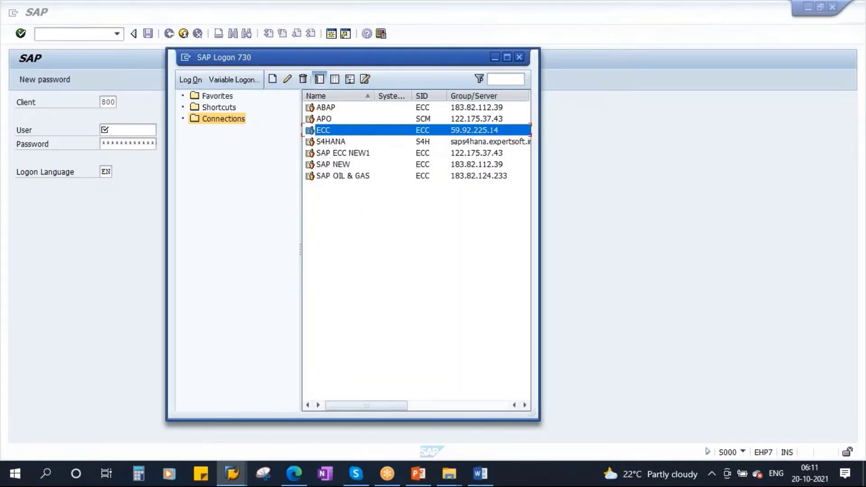
key("Return")
Log on to client 800 by choosing the saved user name and entering the account password.
left_click(128, 129)
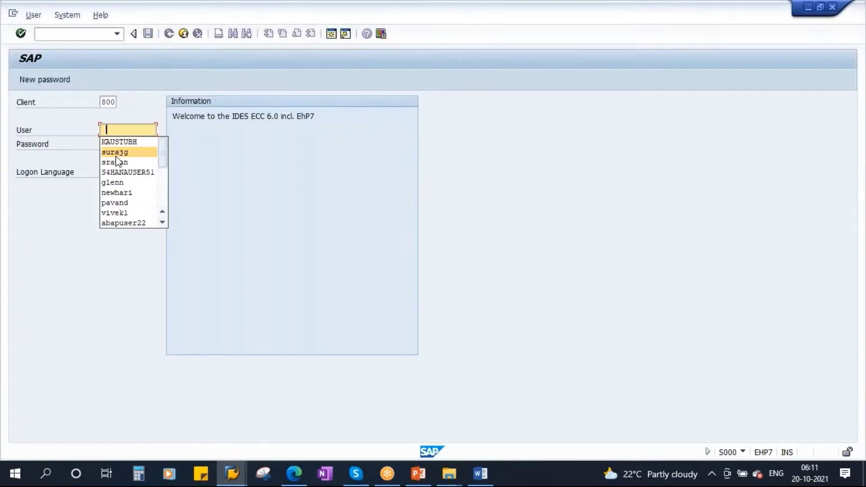
left_click(117, 162)
left_click(115, 145)
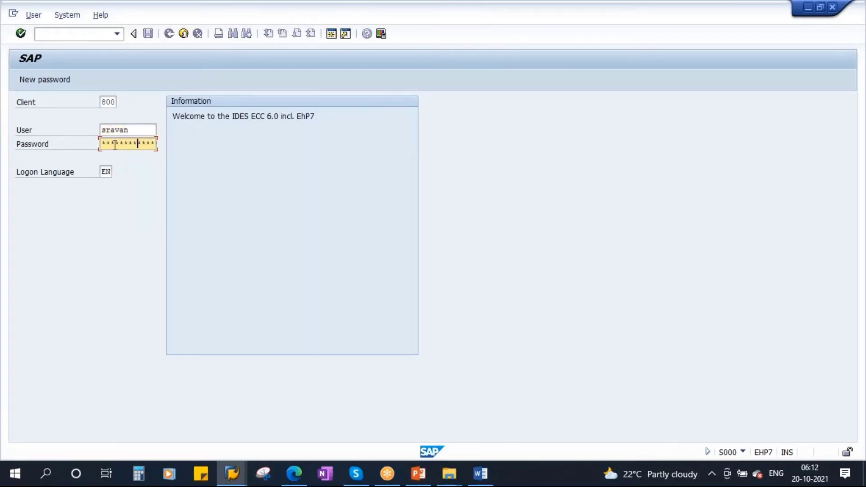
key("Return")
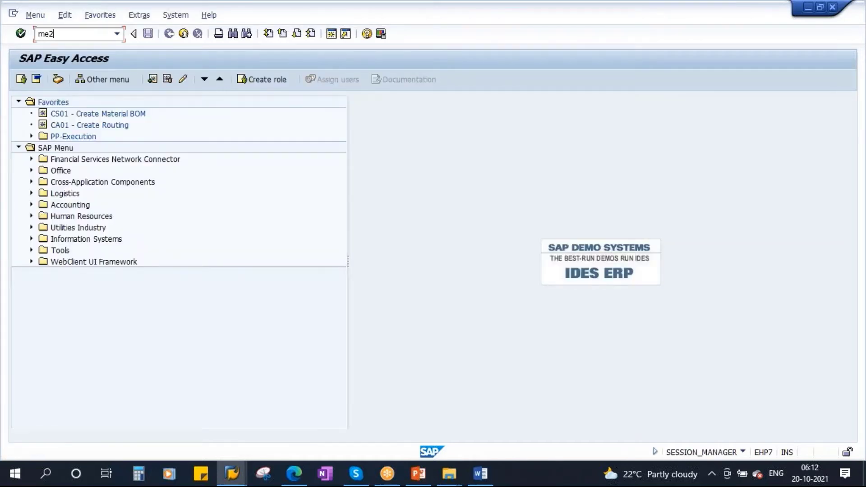
Start transaction ME21N and fill the standard purchase order from an existing order by entering its number as the first item's purchasing document.
type("me21n")
key("Return")
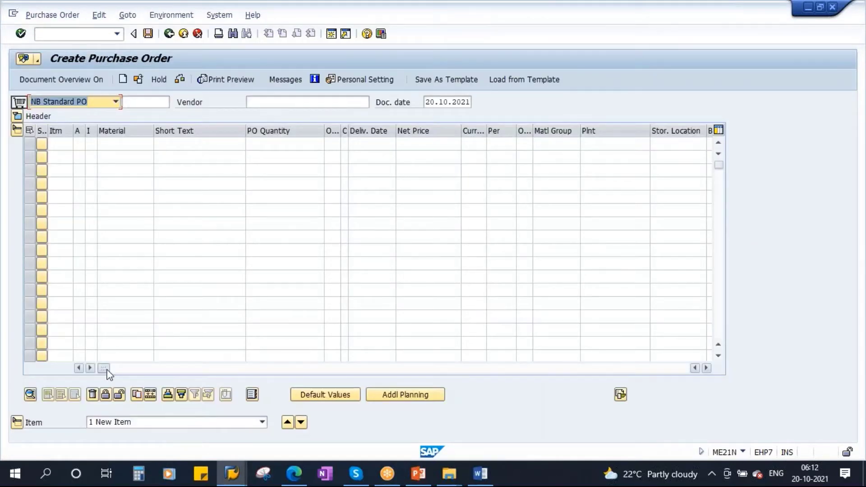
left_click_drag(108, 369, 434, 373)
left_click(532, 292)
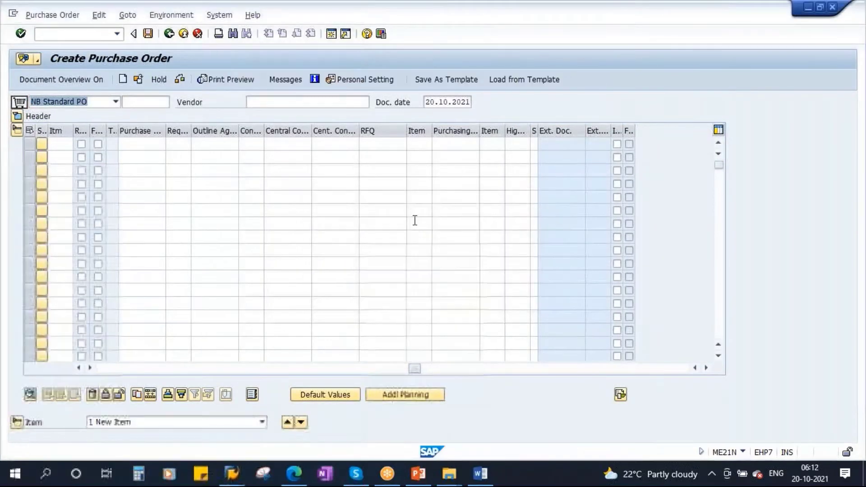
left_click(449, 142)
left_click(483, 144)
left_click(441, 158)
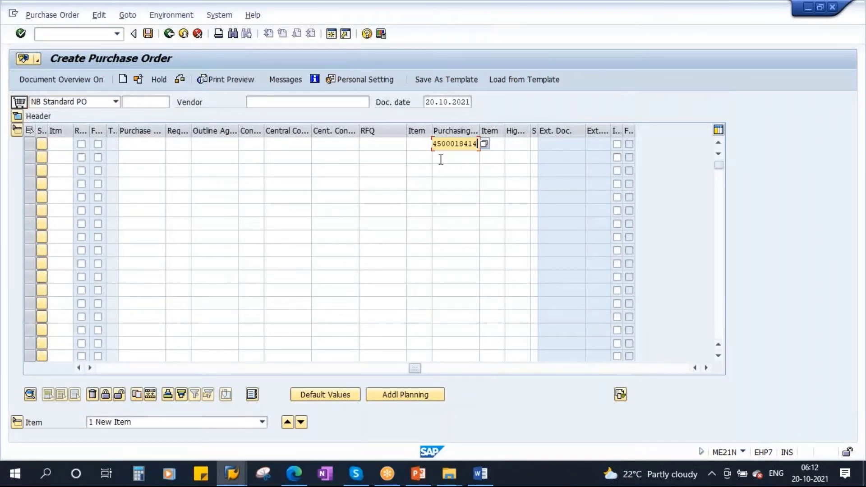
key("Return")
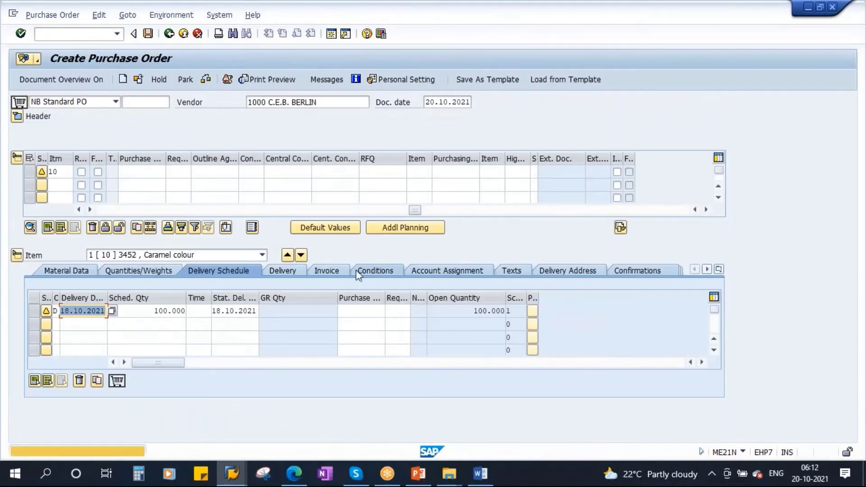
Set the delivery date of the Caramel colour item to 20.10.2021.
left_click_drag(414, 210, 68, 212)
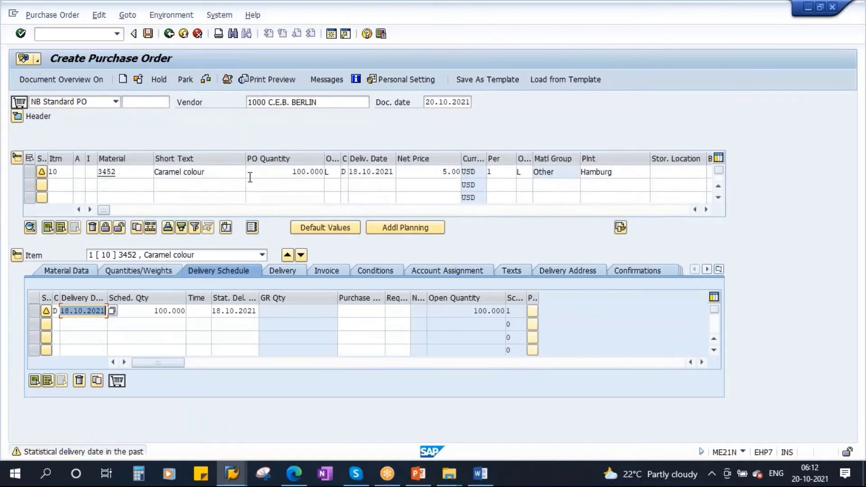
left_click(353, 173)
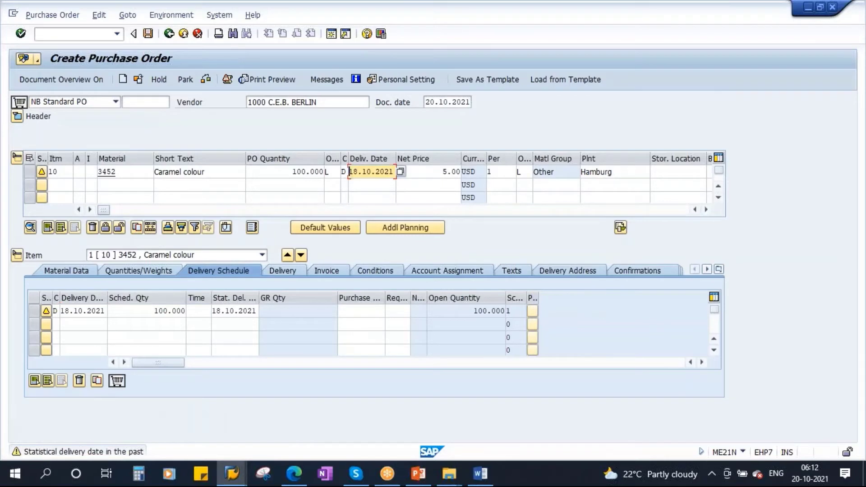
type("20")
key("Return")
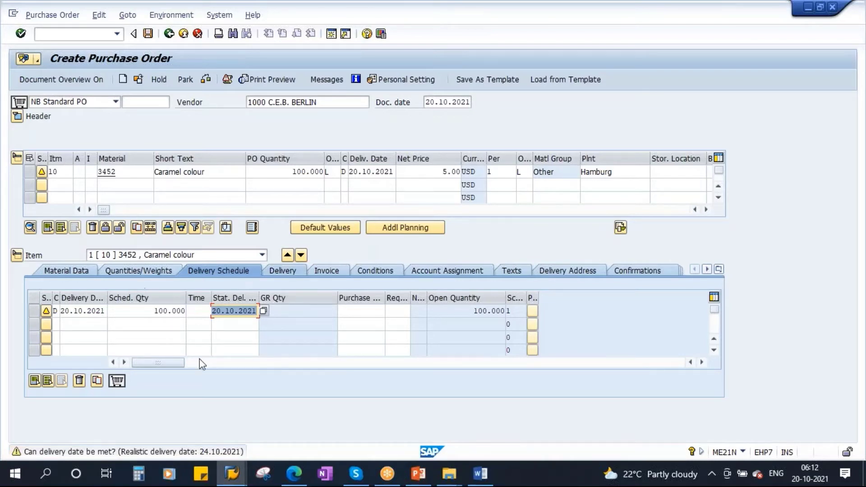
Review the item's confirmation and invoice details, and save the purchase order.
left_click(631, 271)
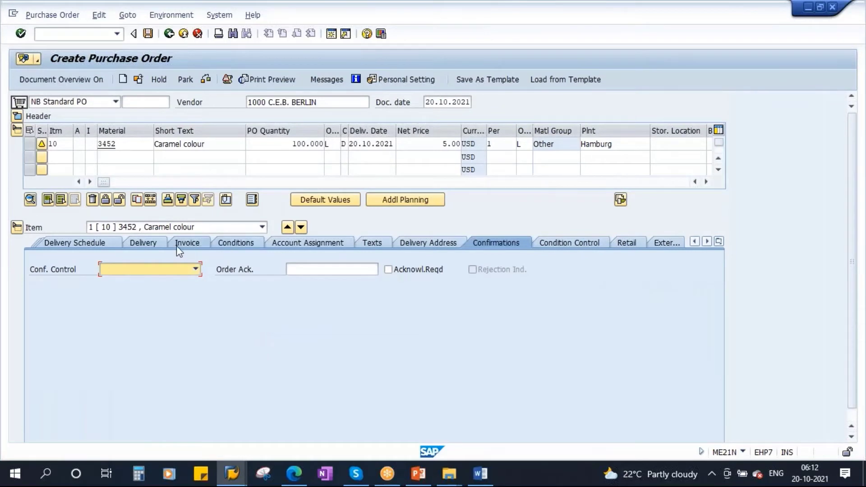
left_click(178, 243)
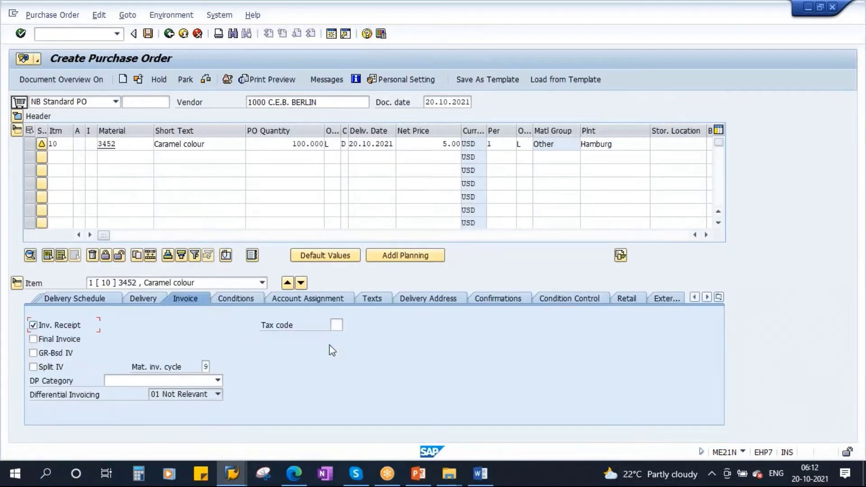
left_click(148, 34)
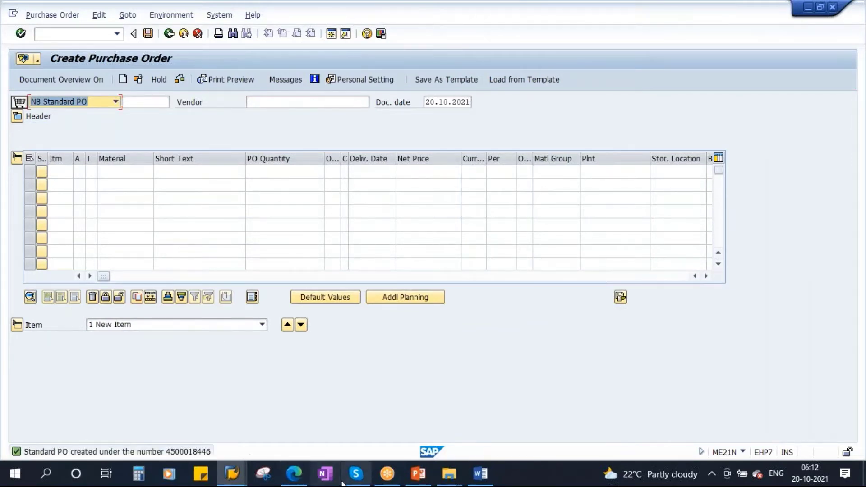
Open a blank Notepad document and move its window so the SAP status message stays readable.
left_click(45, 476)
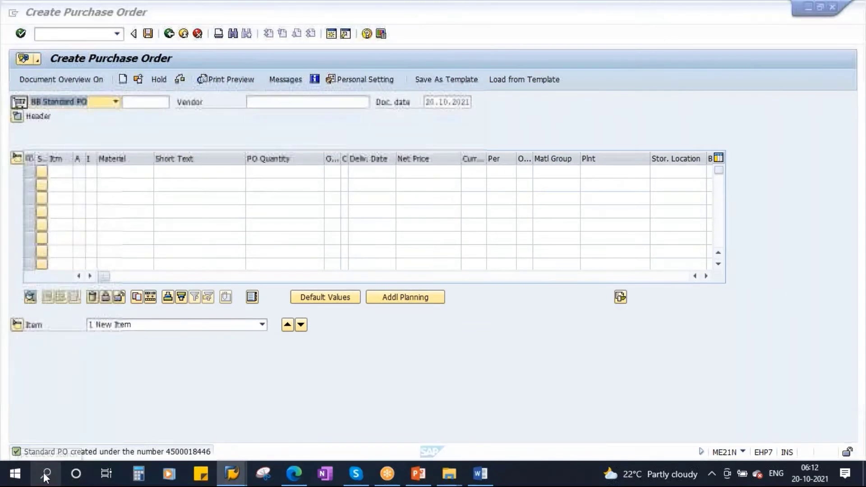
type("no")
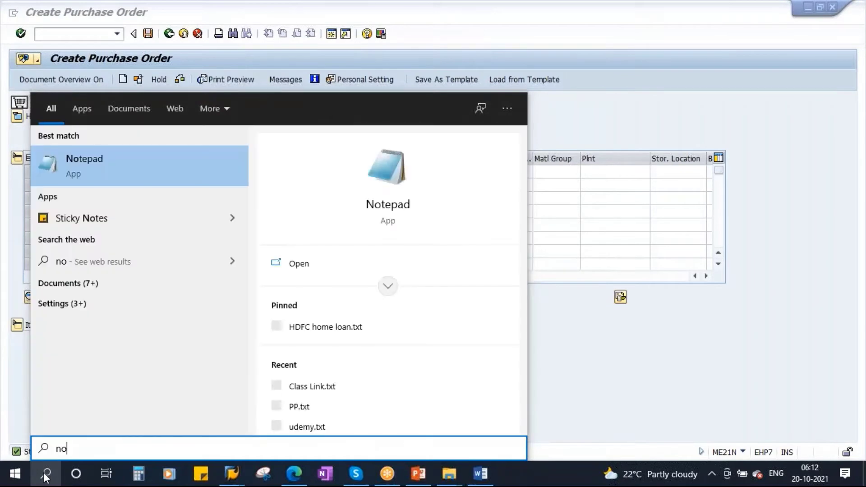
left_click(120, 180)
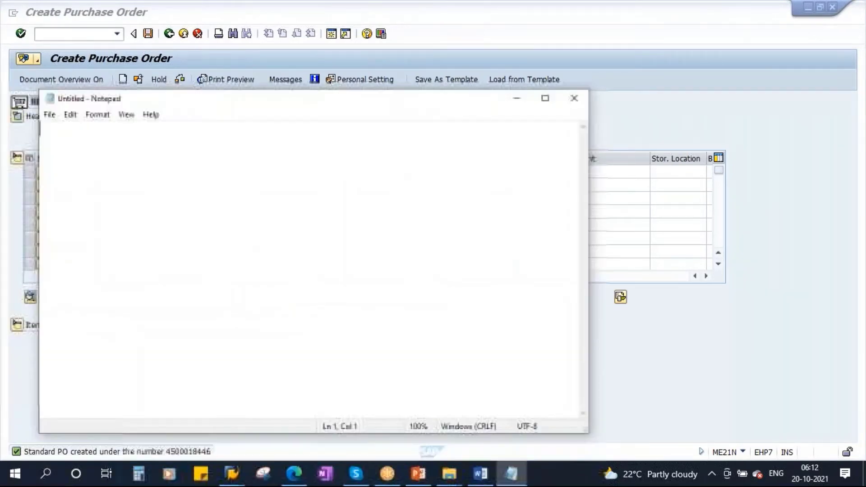
left_click_drag(212, 100, 419, 94)
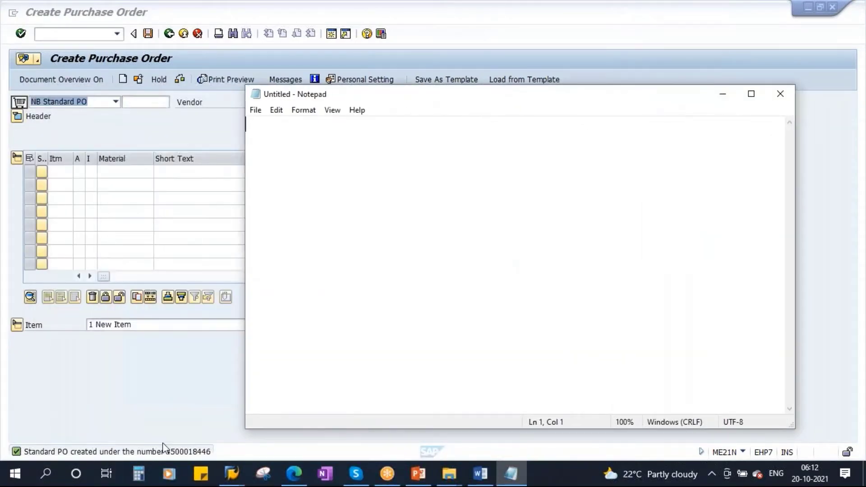
Copy the new purchase order number from the SAP message details and paste it into Notepad.
left_click(243, 324)
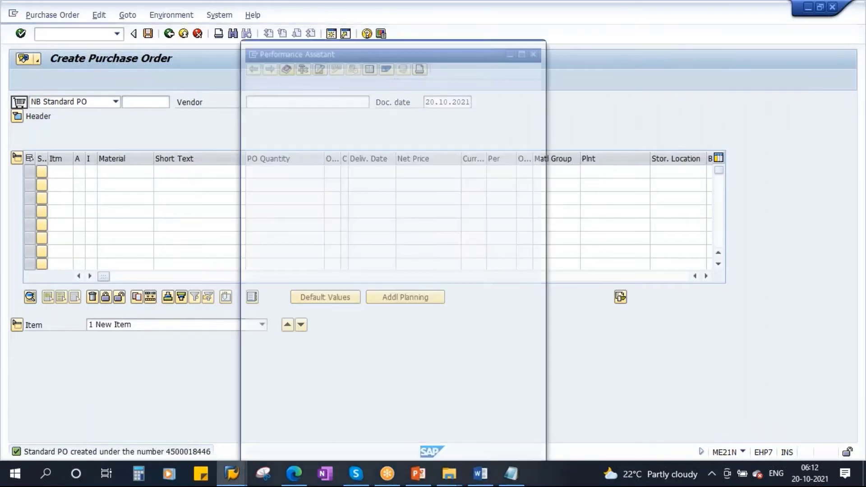
left_click_drag(249, 106, 327, 107)
key("ctrl+c")
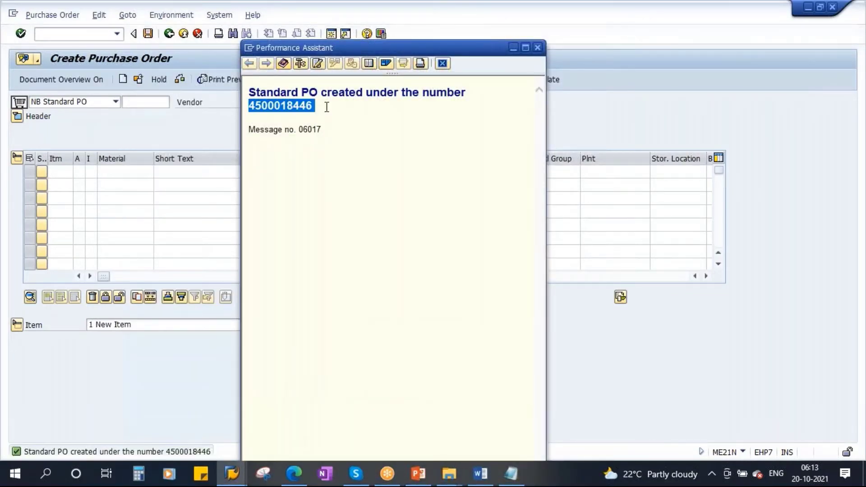
left_click(511, 474)
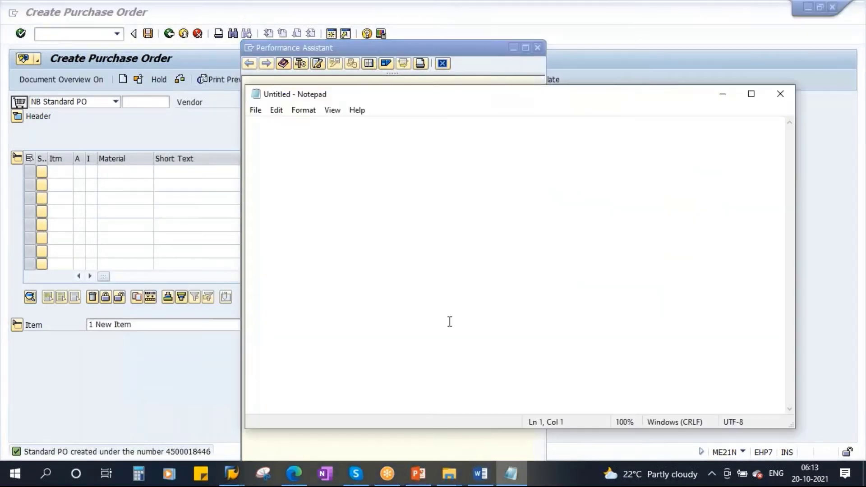
key("ctrl+v")
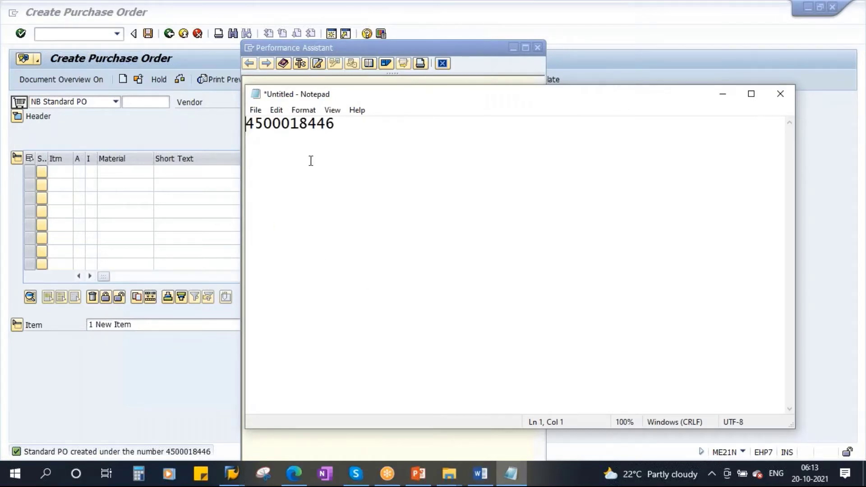
Put the label "PO:" in front of the pasted order number and minimize Notepad.
key("Caps_Lock")
type("PO")
key("BackSpace")
key("BackSpace")
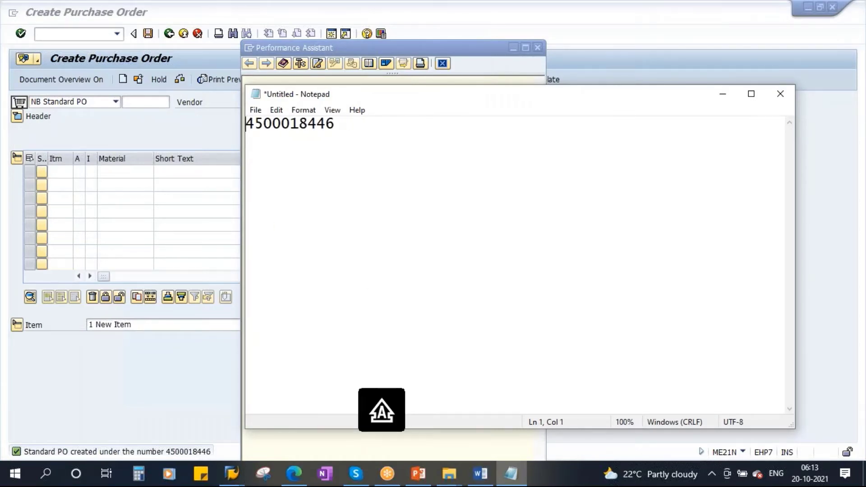
type("PO:")
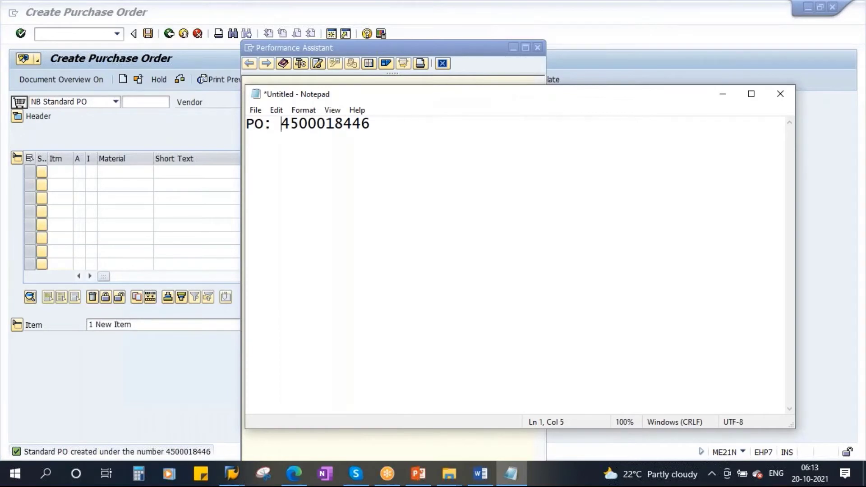
left_click(731, 100)
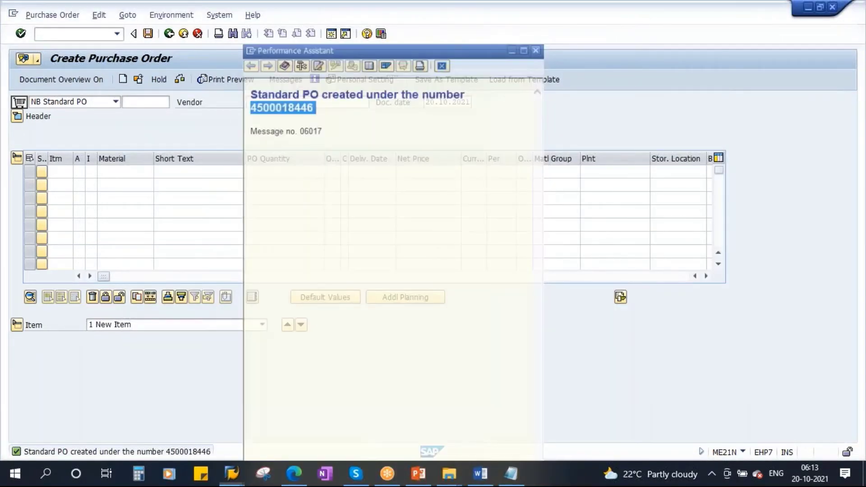
Leave purchase order creation, start transaction MIGO and load the goods receipt for the copied purchase order number.
left_click(169, 34)
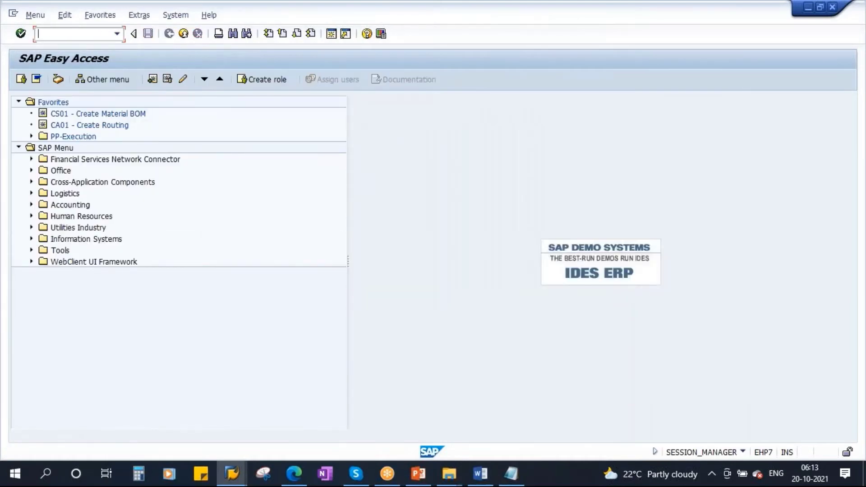
type("MIGO")
key("Return")
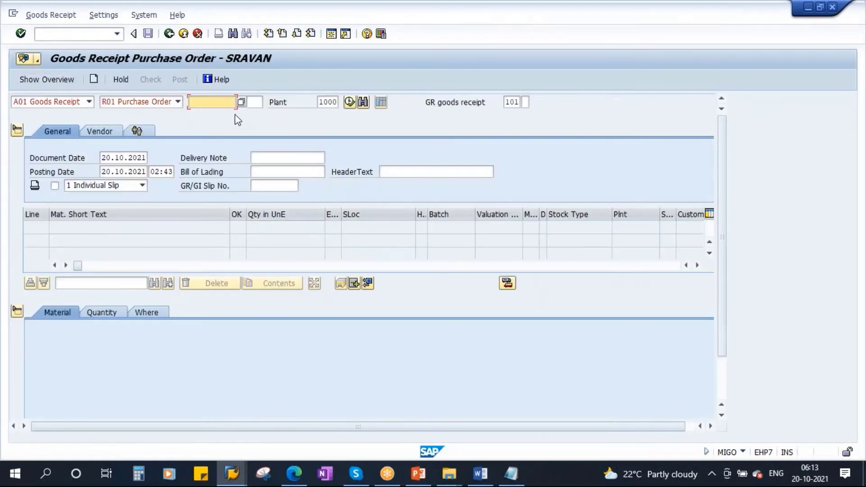
key("ctrl+v")
key("Return")
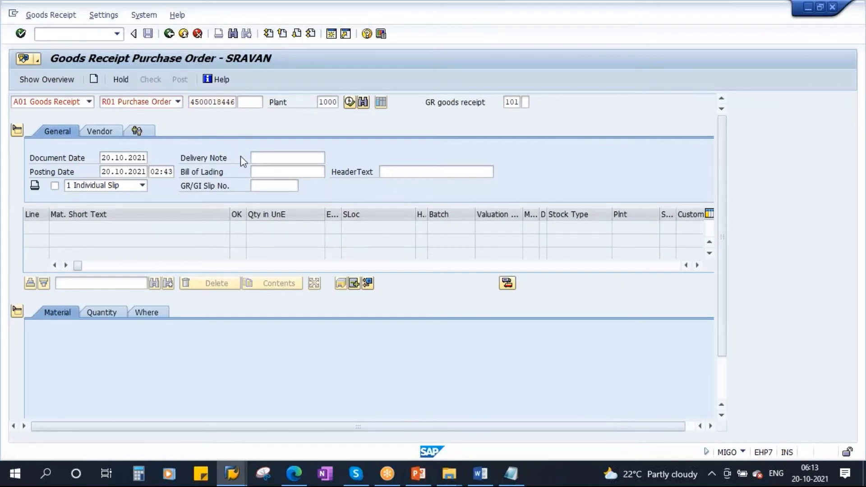
View the item's stock type and storage location details, run the goods receipt check, and close its log.
scroll(591, 295, "down", 3)
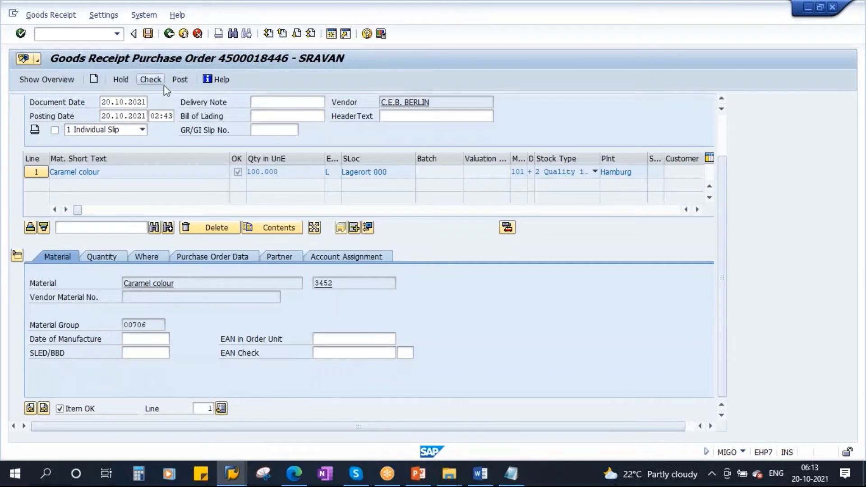
left_click(148, 258)
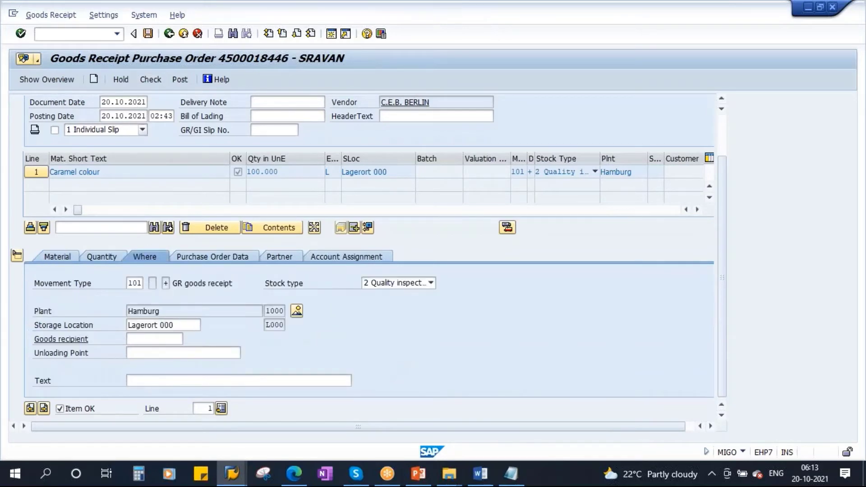
left_click(158, 81)
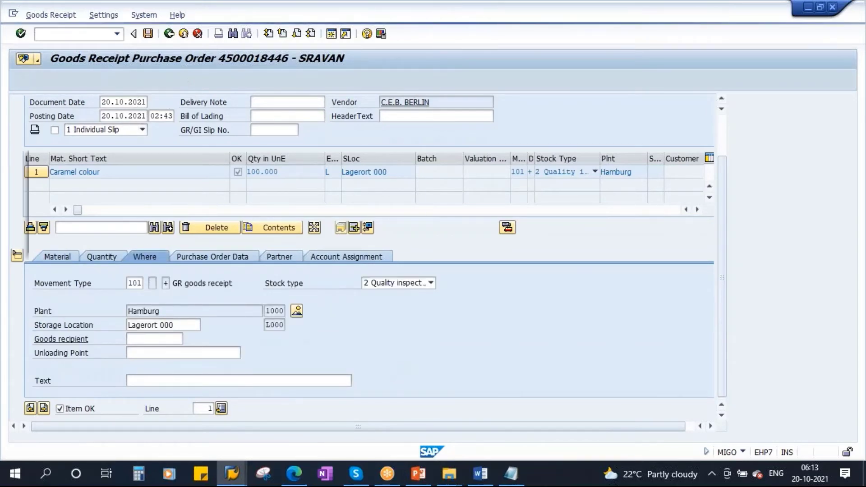
left_click(38, 243)
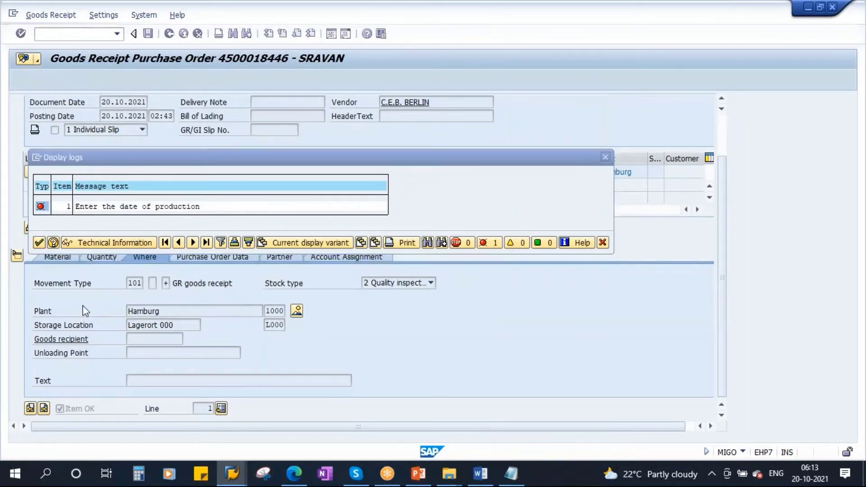
Set the Caramel colour item's date of manufacture to 20.10.2021, then check and post the goods receipt.
left_click(59, 313)
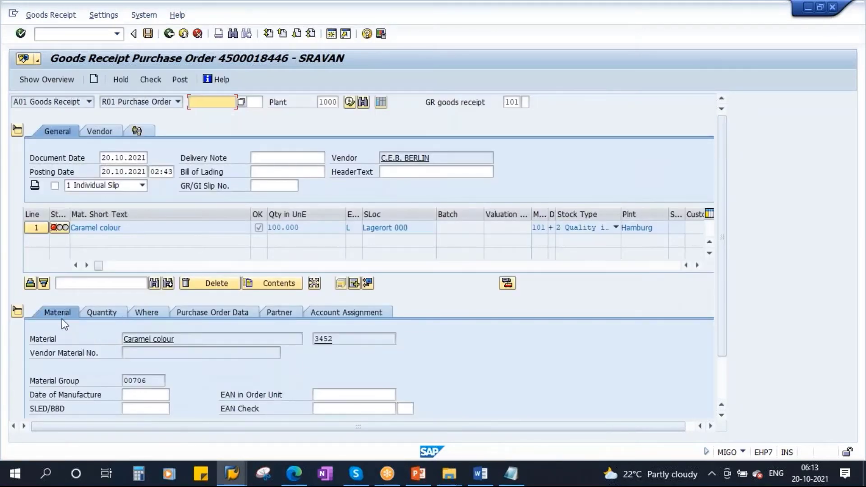
left_click(138, 394)
left_click(139, 394)
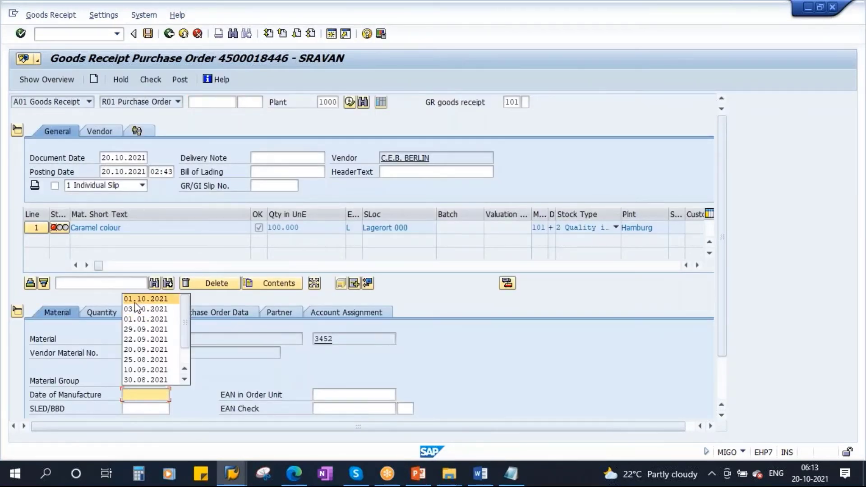
key("Up")
key("Up")
key("Up")
key("Return")
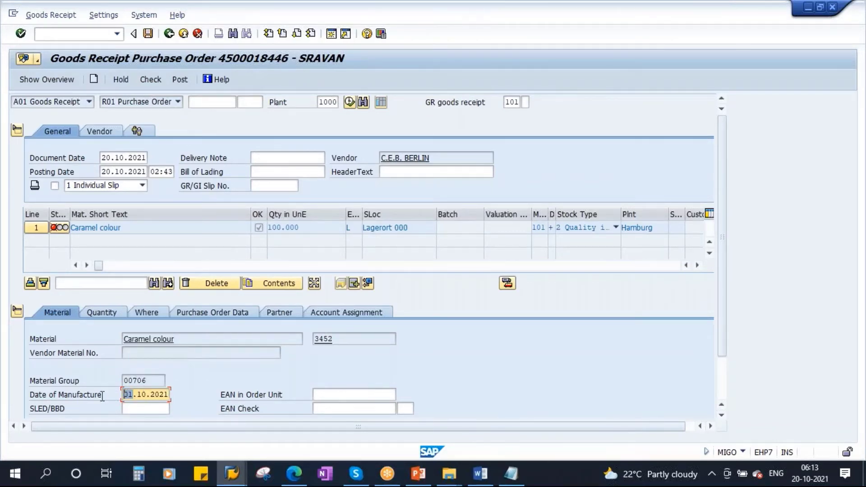
type("20")
key("Return")
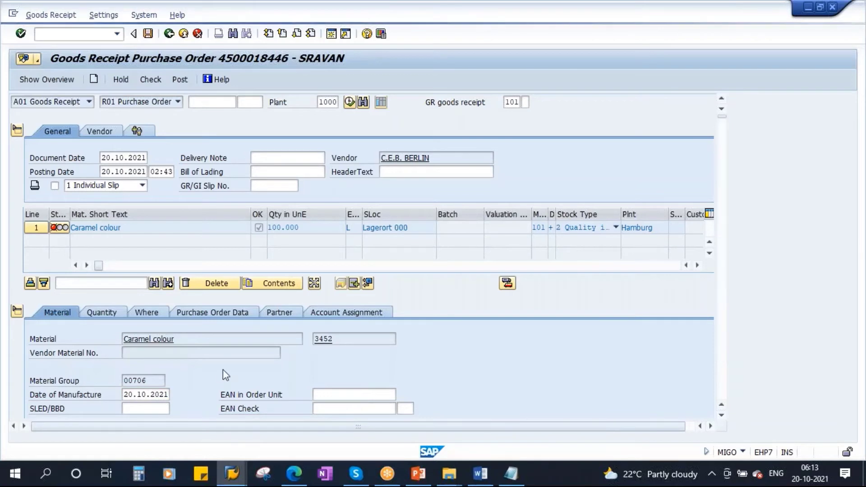
left_click(151, 79)
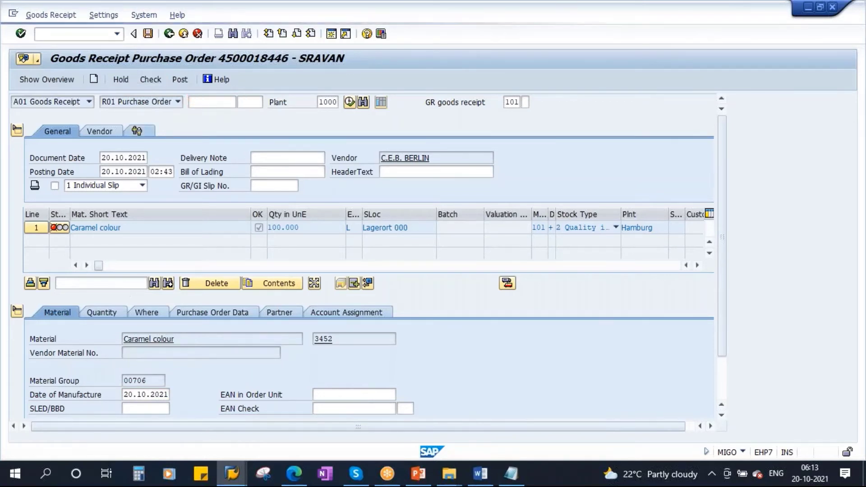
left_click(179, 80)
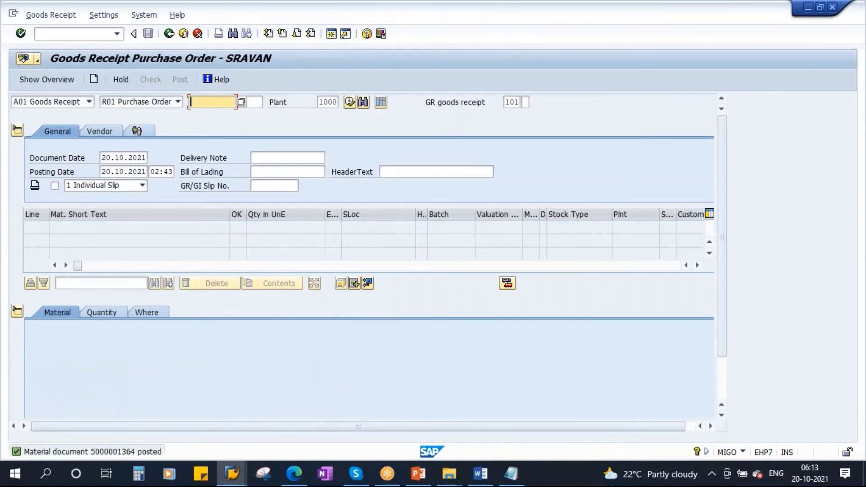
Copy the material document number from the posting message details into Notepad after the label "GR:" and add an "IR:" label below.
left_click(232, 242)
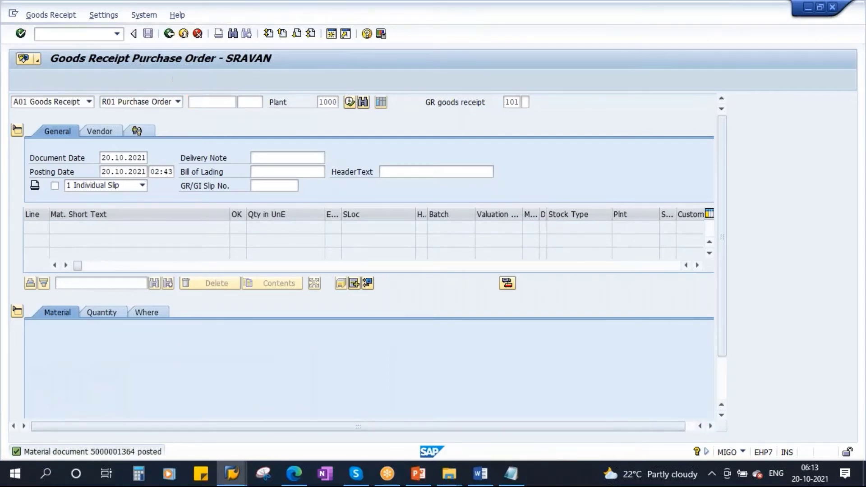
left_click_drag(355, 92, 403, 95)
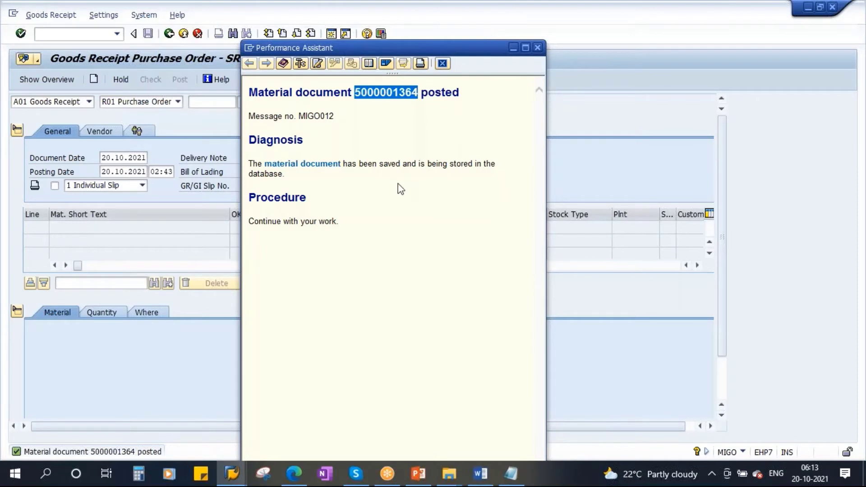
left_click(511, 473)
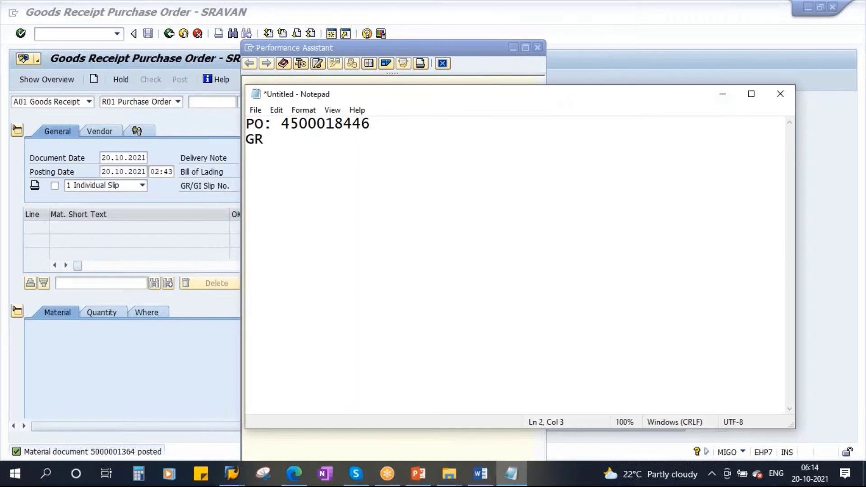
key("ctrl+v")
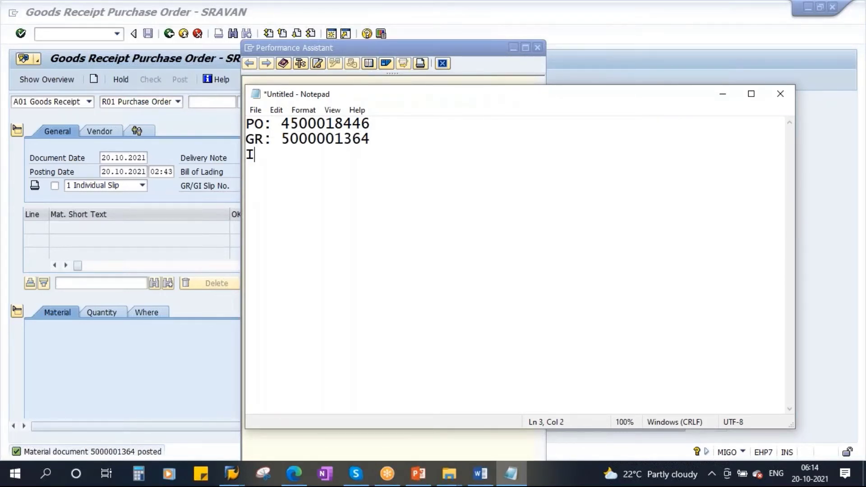
type(":")
Copy the purchase order number from Notepad, leave the goods receipt and start transaction MIRO.
left_click_drag(280, 123, 374, 121)
key("ctrl+c")
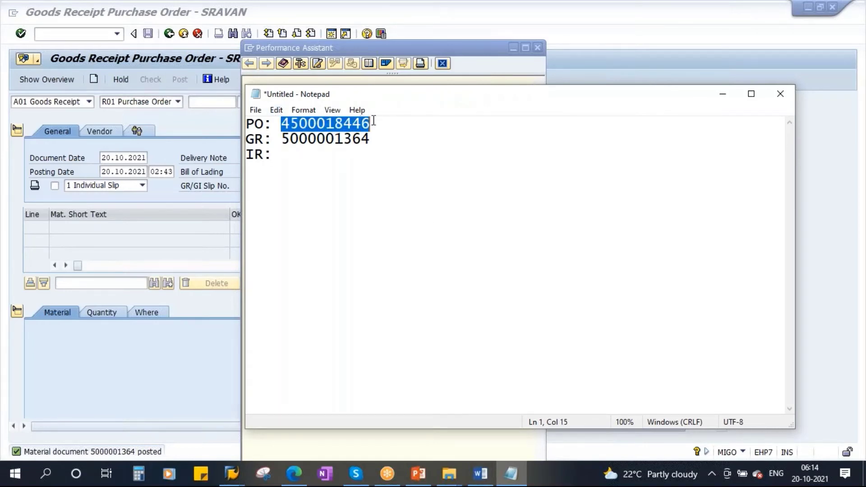
left_click(722, 94)
left_click(219, 172)
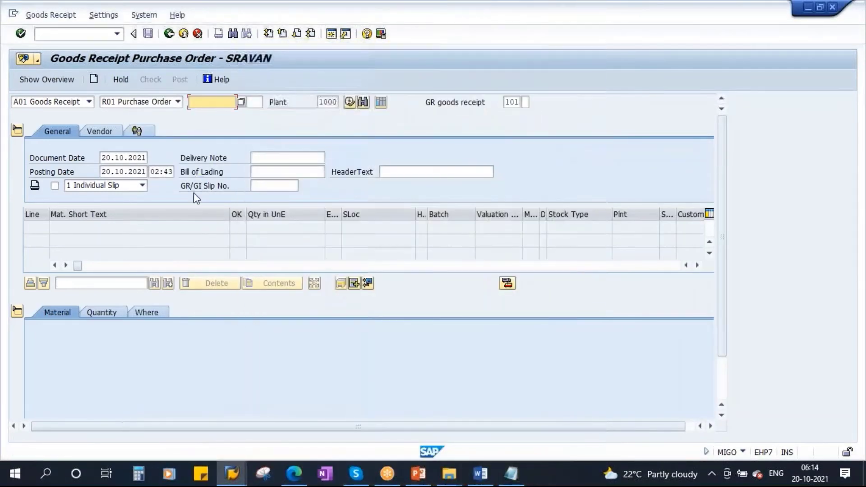
left_click(169, 34)
type("MIRO")
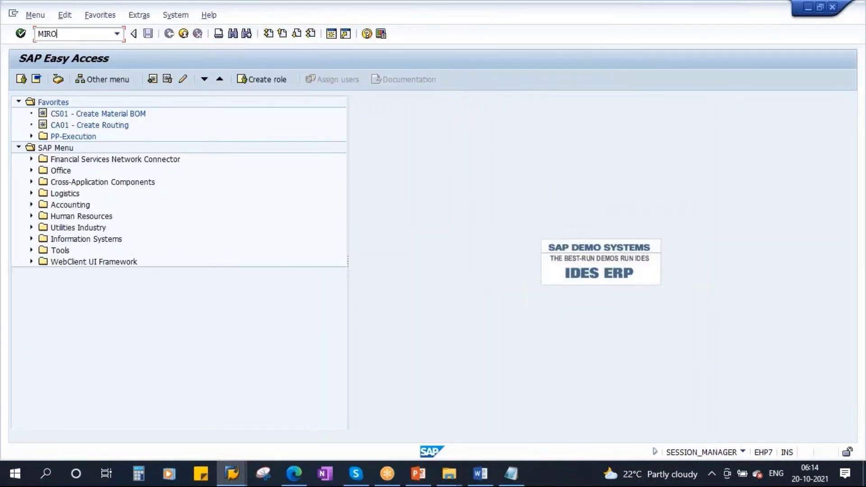
key("Return")
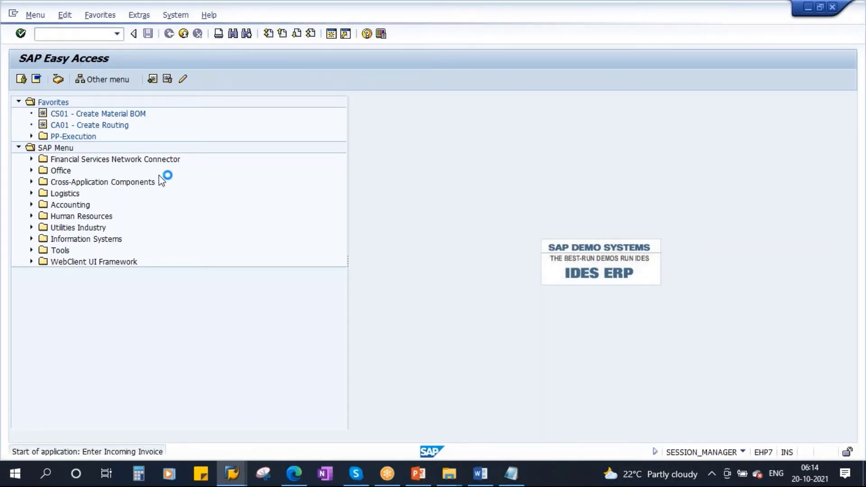
Load the copied purchase order number as the purchasing document reference of the incoming invoice.
left_click(152, 101)
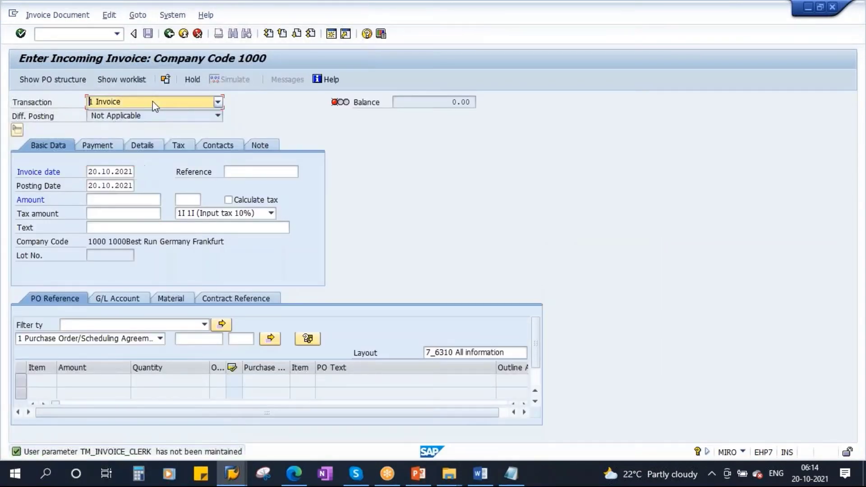
left_click(119, 112)
left_click(190, 338)
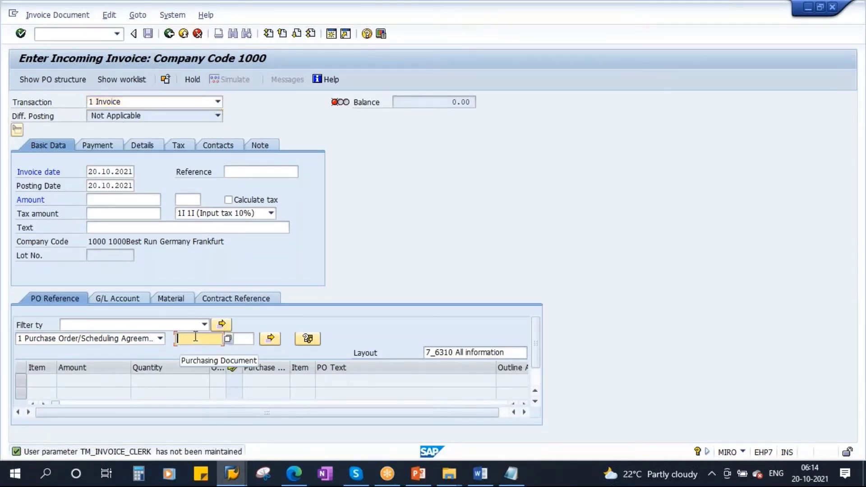
key("ctrl+v")
key("Return")
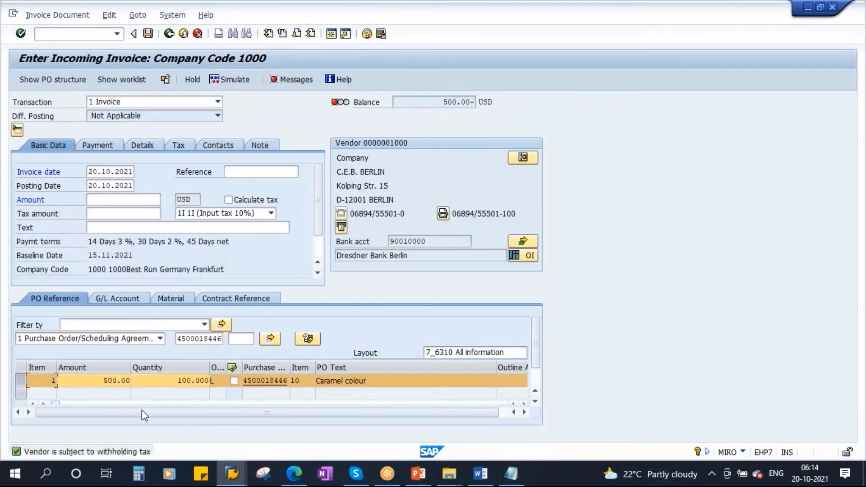
Enter 500 as the invoice amount in the basic data and post the invoice.
double_click(185, 380)
double_click(103, 381)
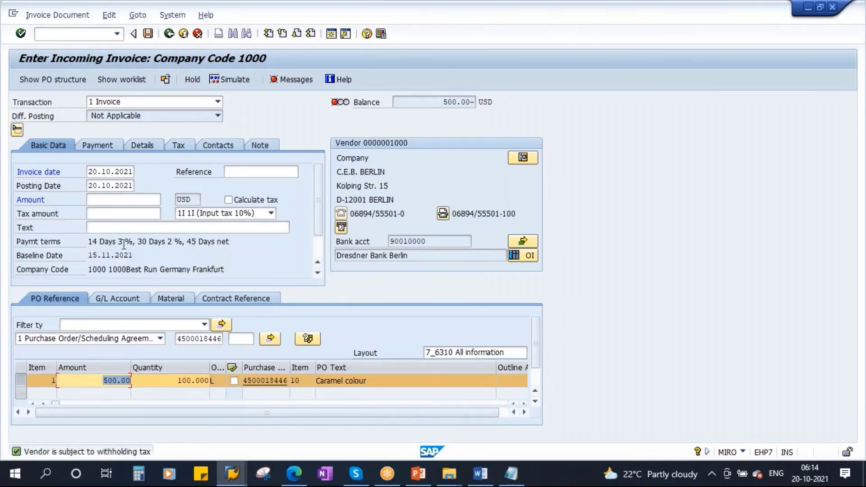
left_click(113, 198)
type("500")
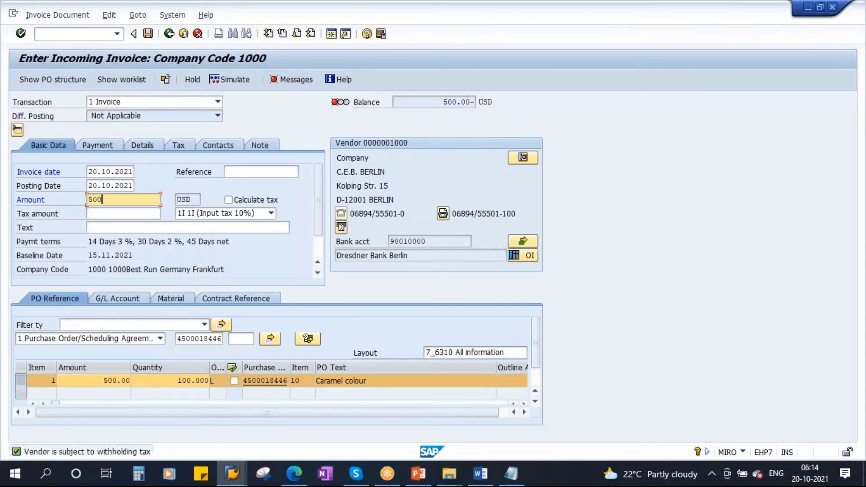
key("Return")
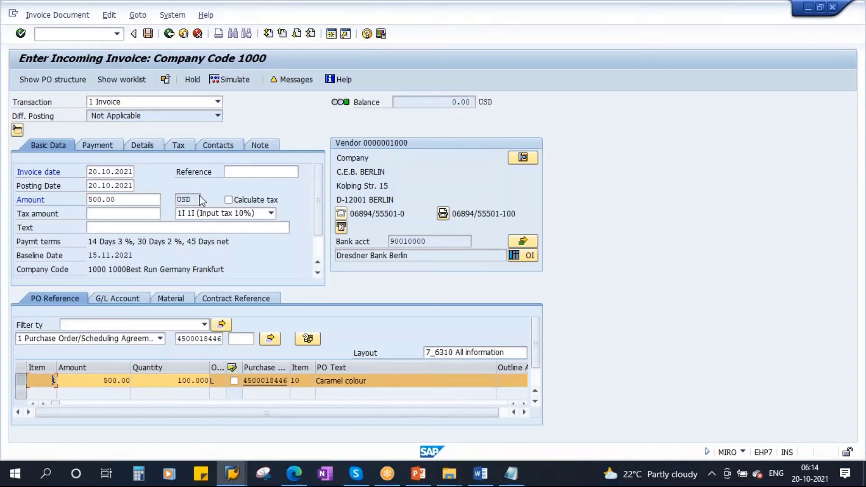
left_click(147, 36)
key("Return")
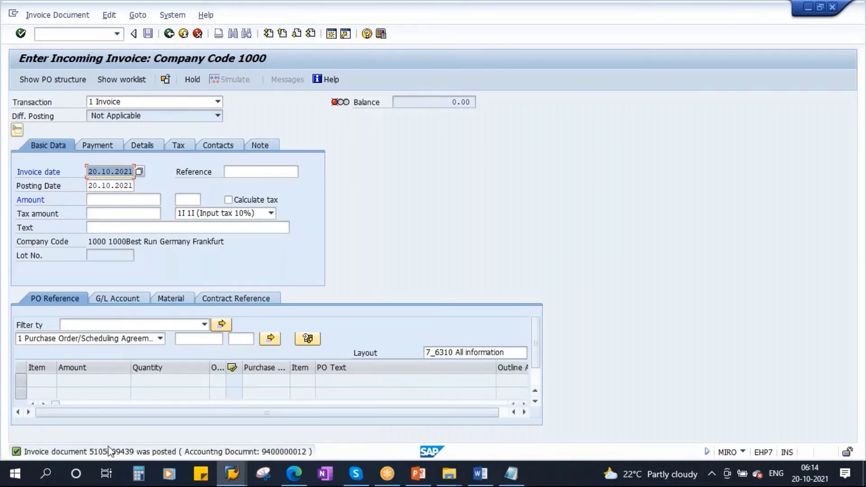
Copy the posted invoice document number into Notepad after "IR:" and close the invoice document selection.
left_click(165, 79)
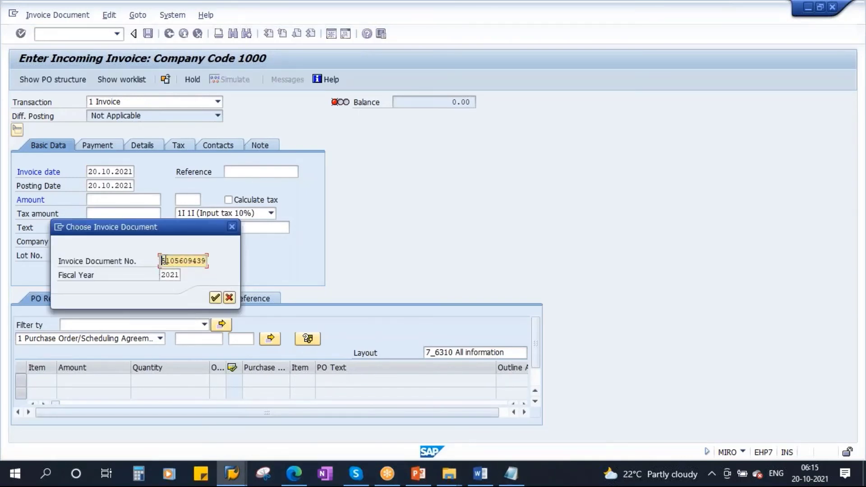
left_click_drag(162, 261, 226, 263)
key("ctrl+c")
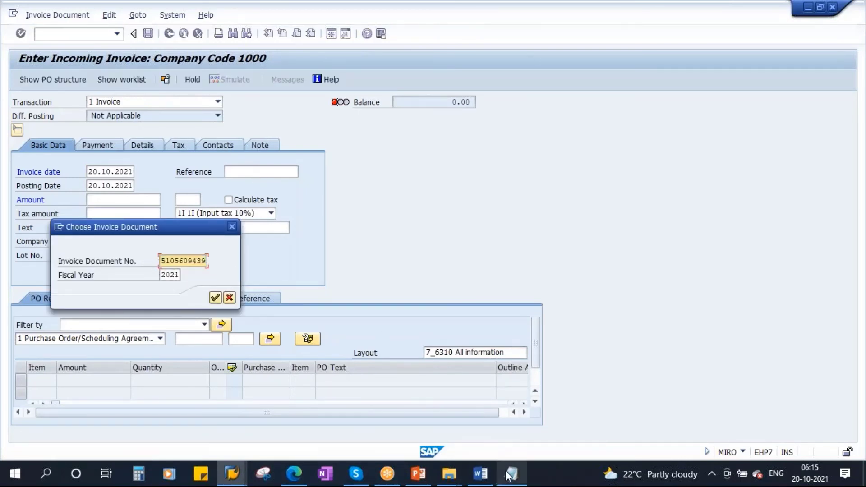
left_click(511, 474)
left_click(291, 156)
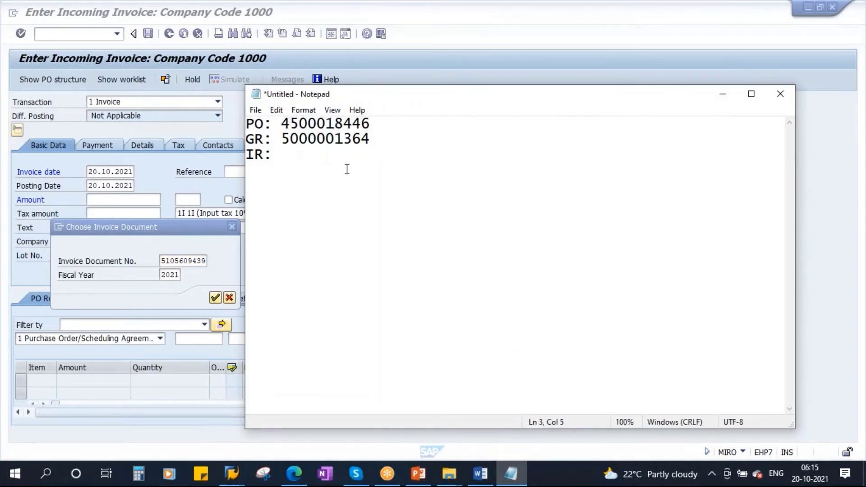
key("ctrl+v")
left_click(723, 94)
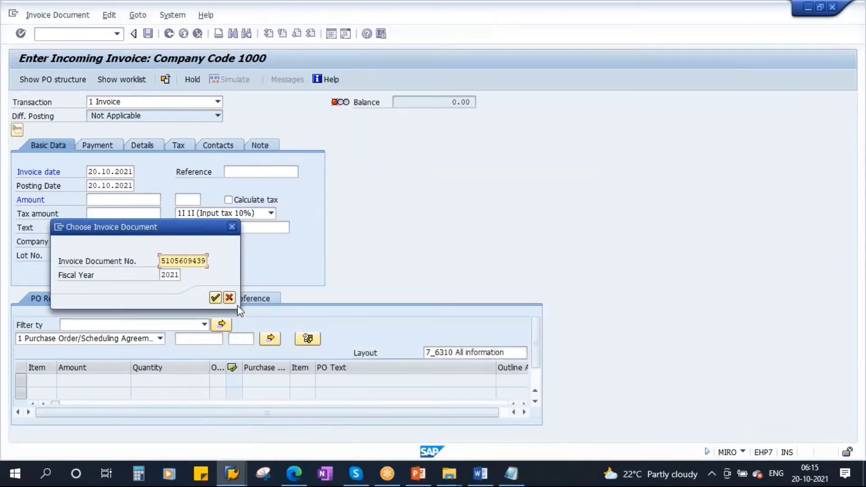
left_click(232, 301)
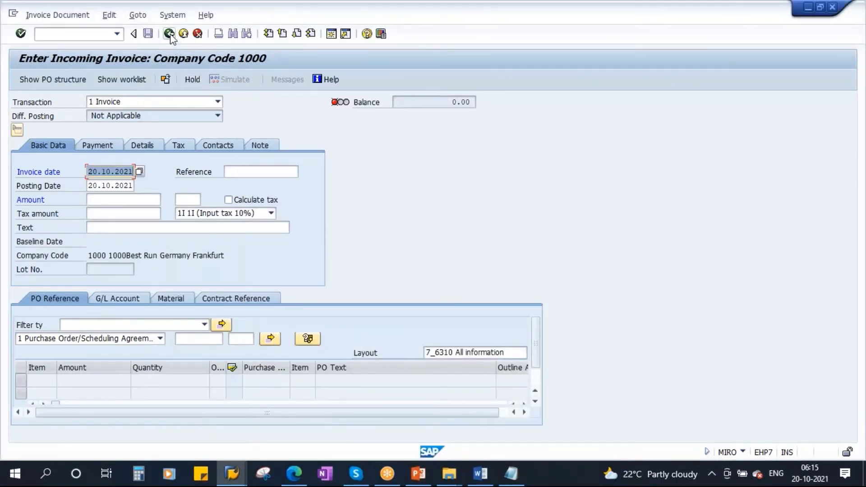
Start transaction ME23N and display the purchase order history of the Caramel colour item.
left_click(79, 35)
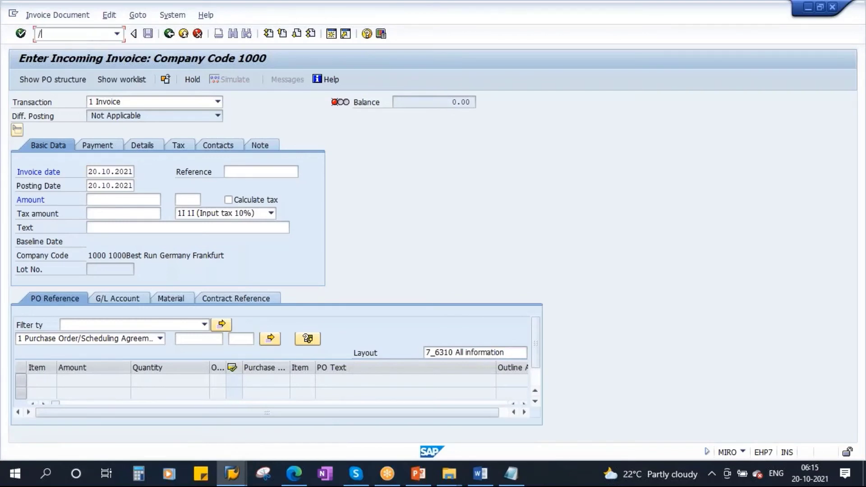
type("/NME23N")
key("Return")
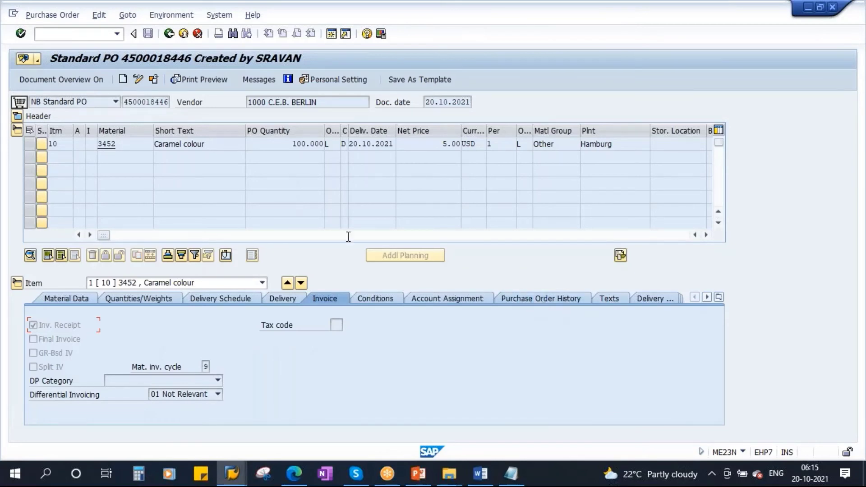
left_click(511, 473)
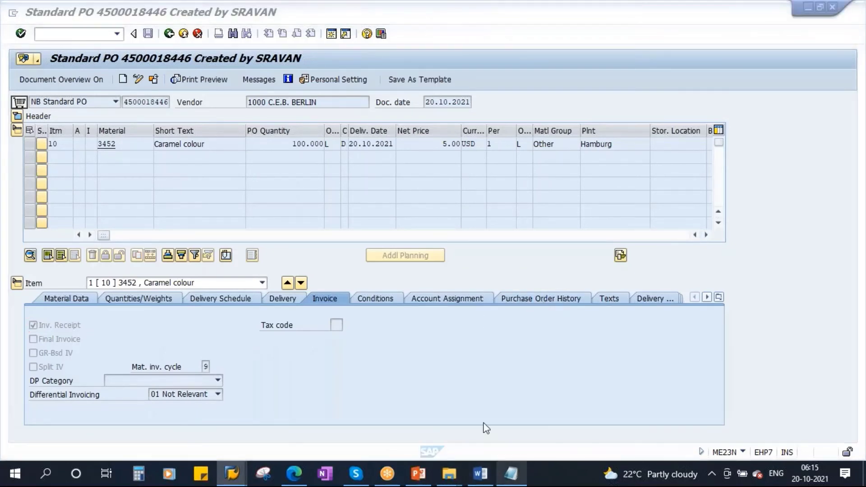
left_click(722, 94)
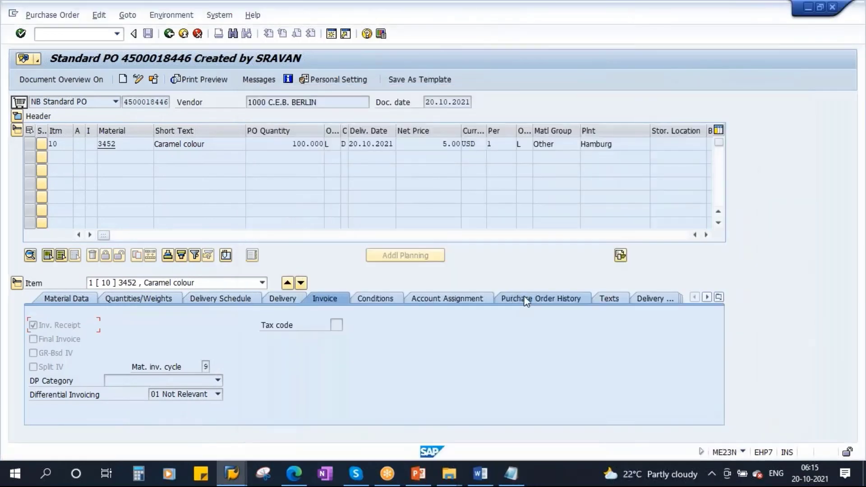
left_click(541, 298)
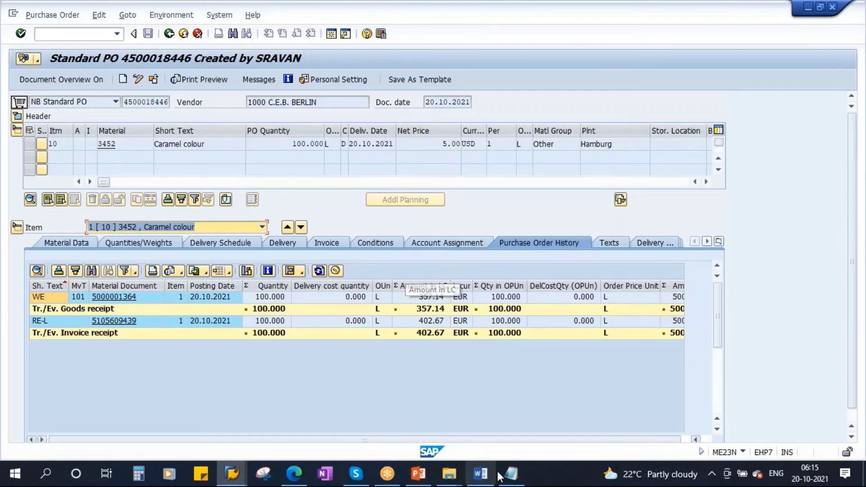
Note "200 USD" below the document numbers in Notepad, leaving one blank line, and minimize Notepad.
mouse_move(501, 471)
left_click(495, 438)
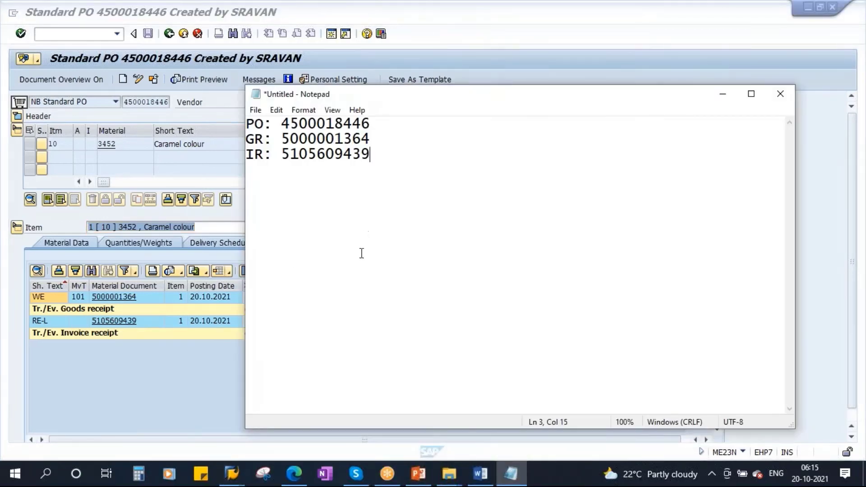
left_click_drag(387, 97, 451, 101)
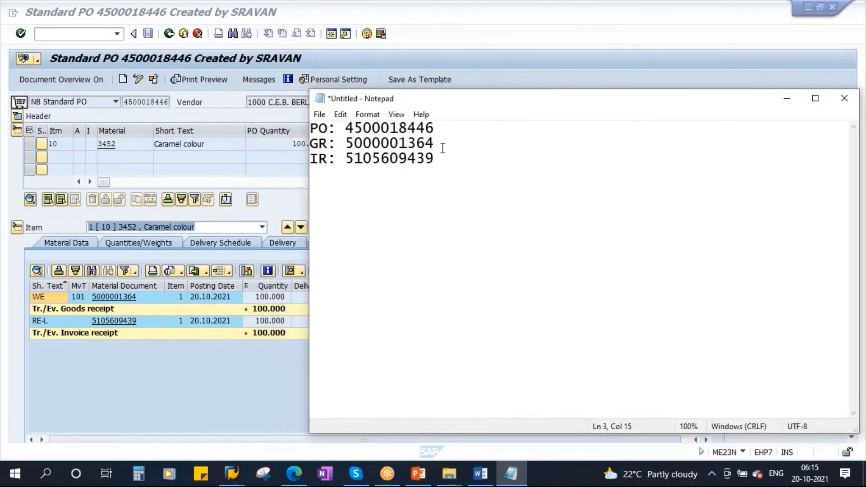
key("Return")
key("Return")
type("200 usd")
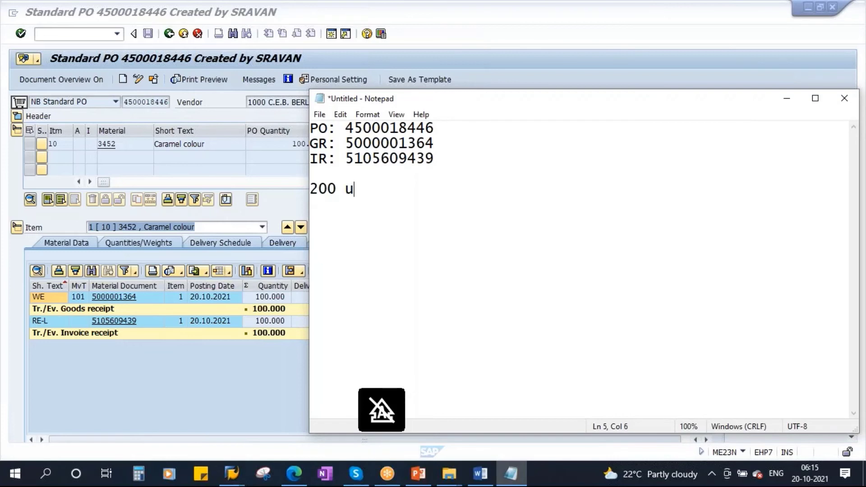
key("BackSpace")
key("BackSpace")
key("BackSpace")
key("Caps_Lock")
type("USD")
left_click(786, 99)
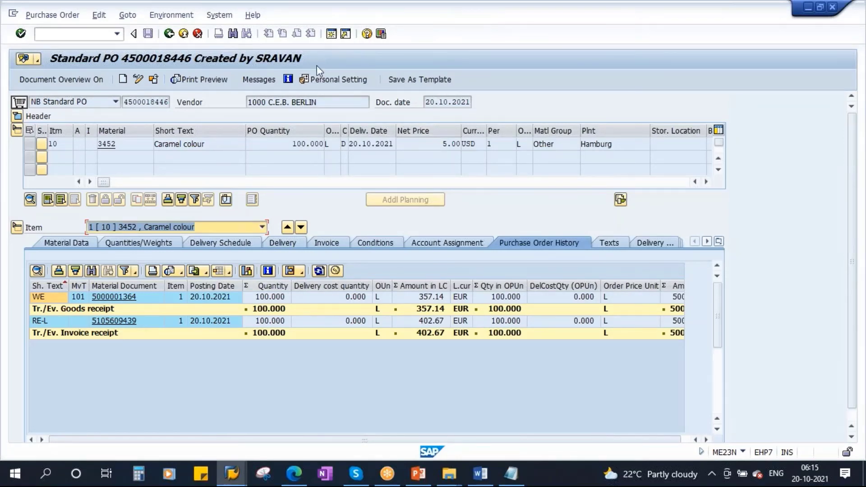
Start transaction MIRO in a new session and set the transaction type to 3 Subsequent Debit.
left_click(330, 34)
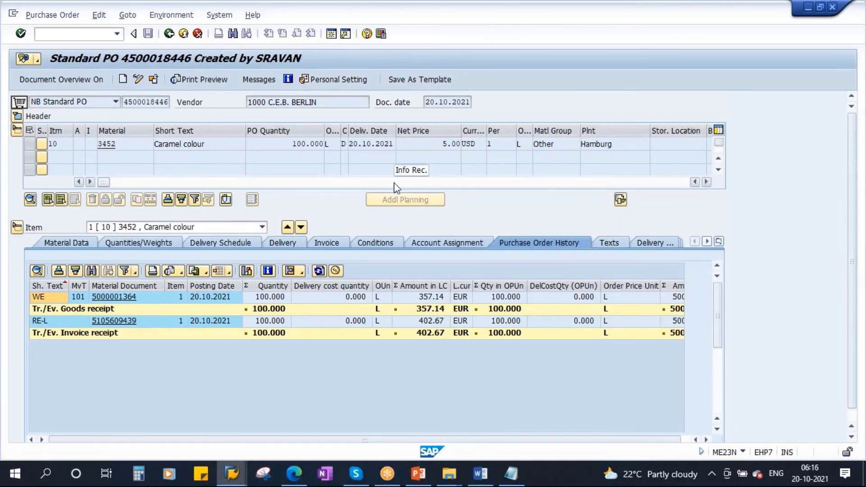
type("MIRO")
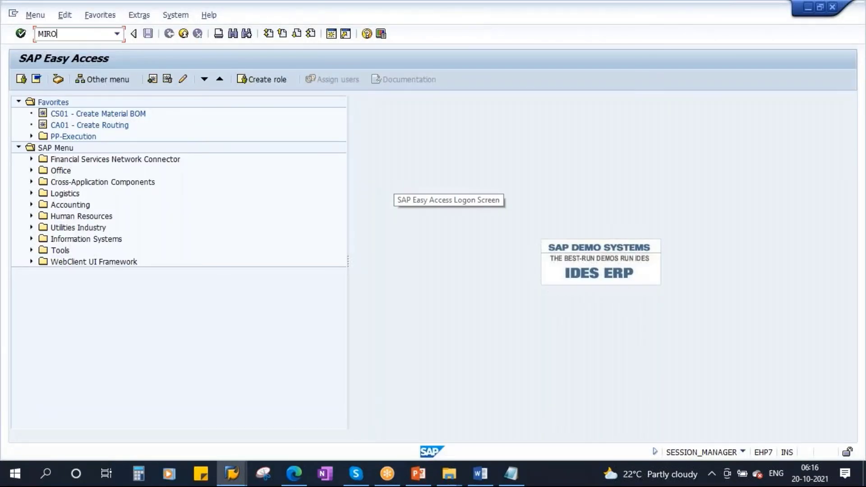
key("Return")
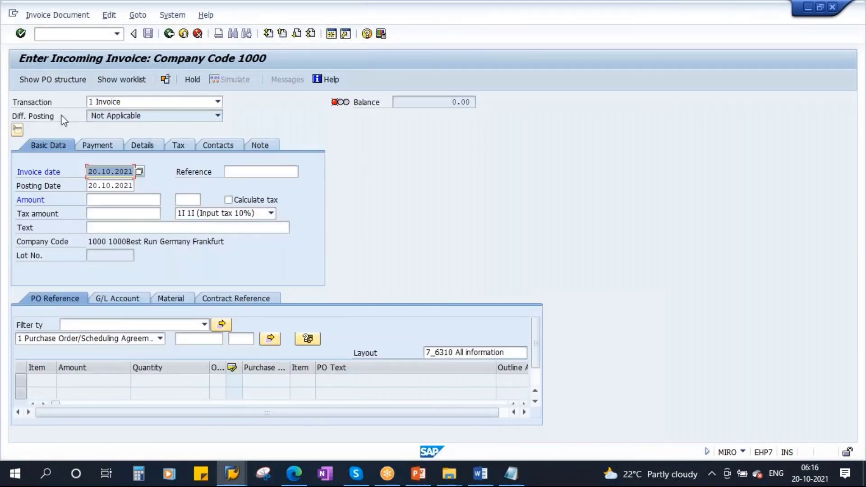
left_click(216, 104)
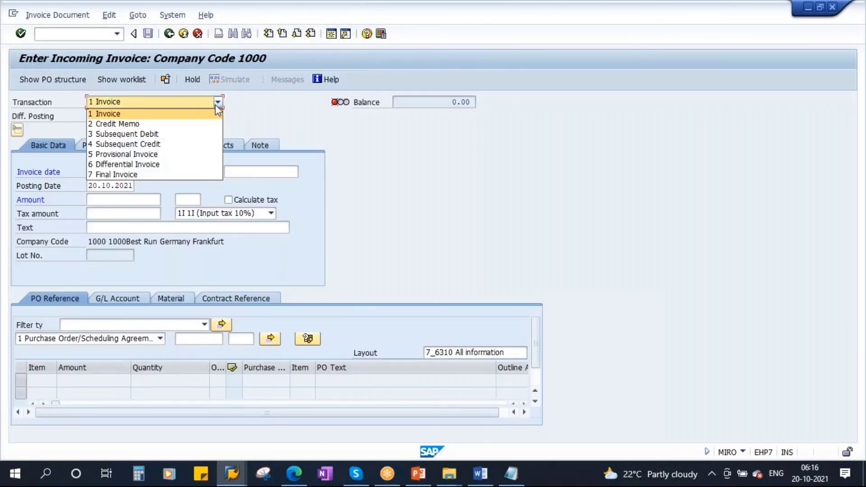
left_click(159, 135)
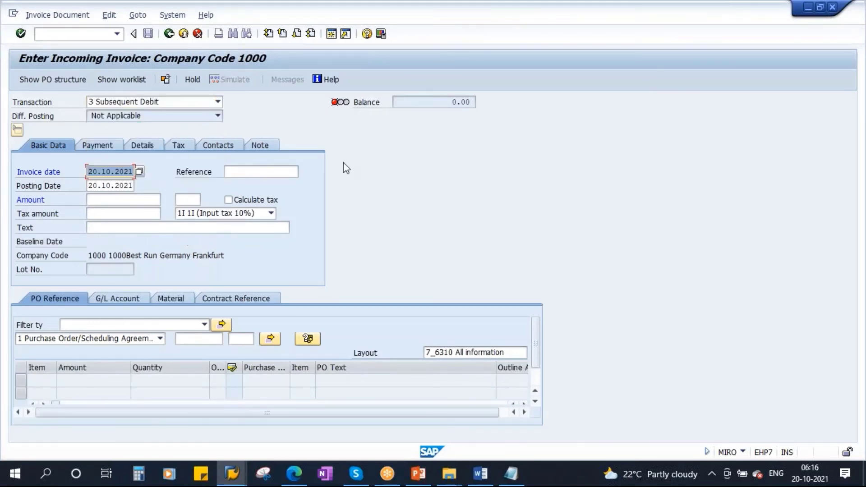
Copy the purchase order number from Notepad into the purchase order reference and load the Caramel colour item.
left_click(194, 339)
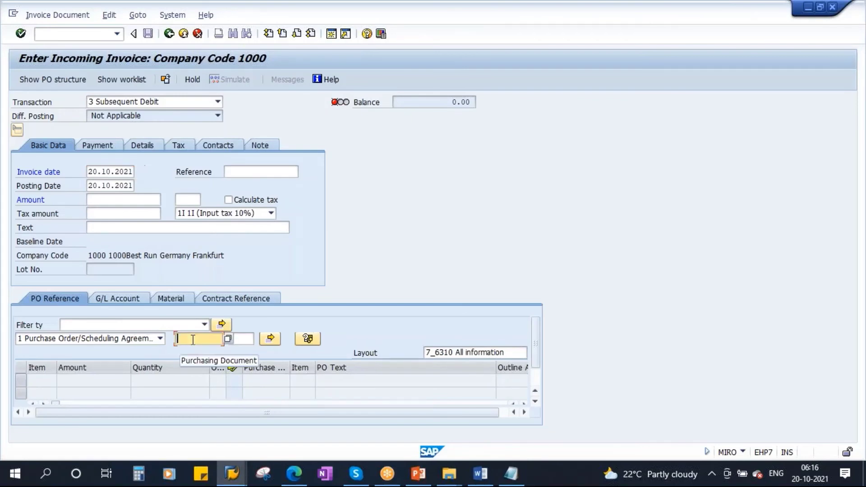
left_click(509, 476)
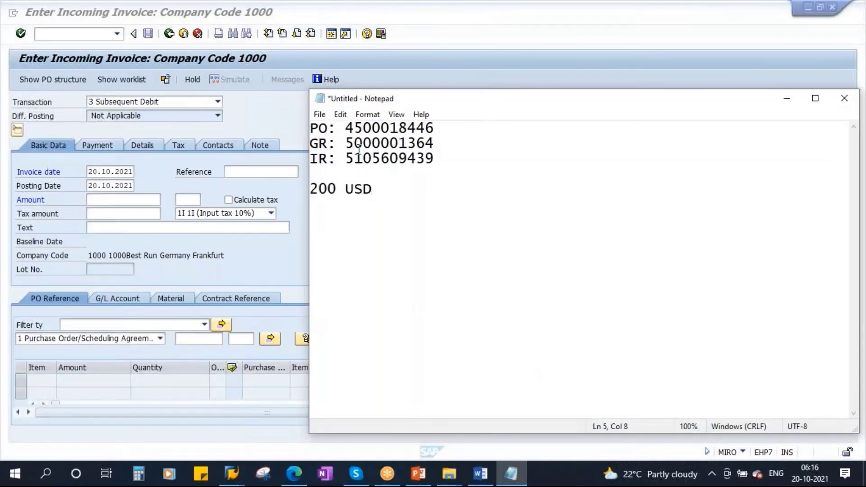
left_click_drag(346, 129, 444, 128)
key("ctrl+c")
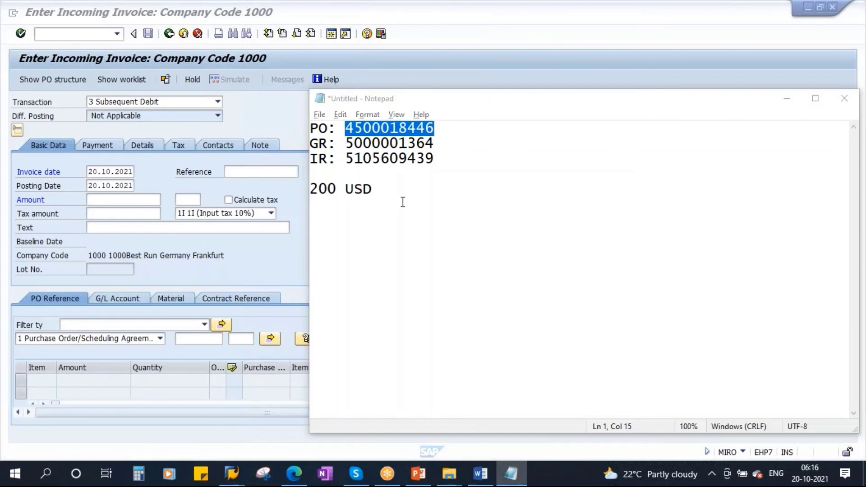
left_click(201, 338)
key("ctrl+v")
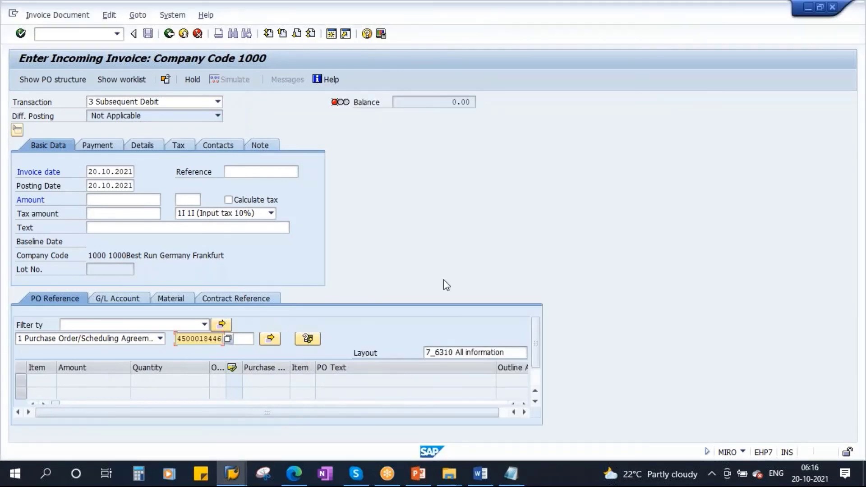
key("Return")
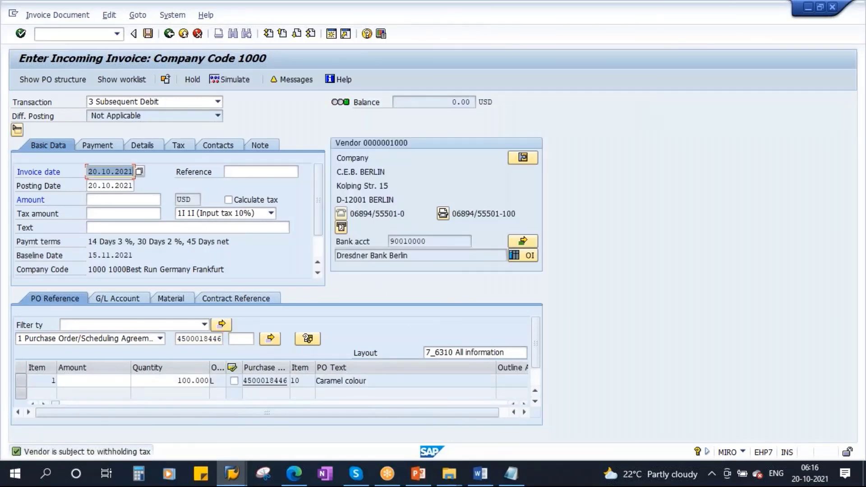
Set the Caramel colour item's amount to 200, using the figure noted in Notepad.
left_click(175, 381)
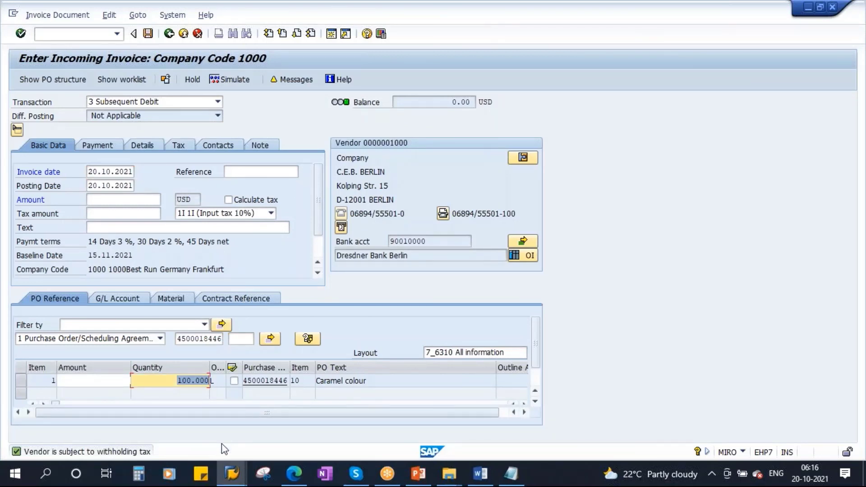
left_click(84, 381)
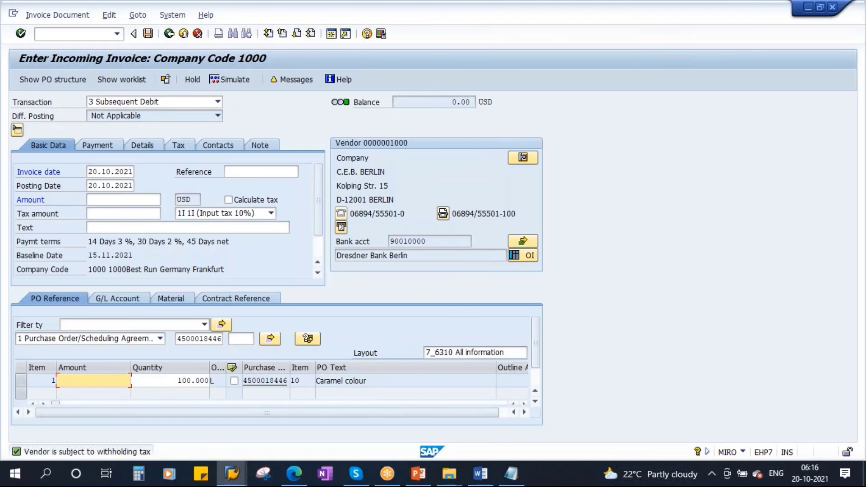
left_click(511, 474)
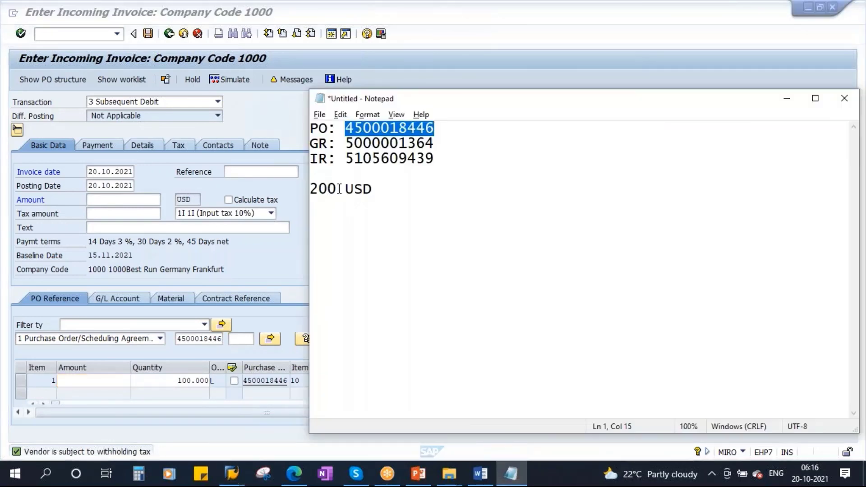
left_click_drag(339, 188, 310, 189)
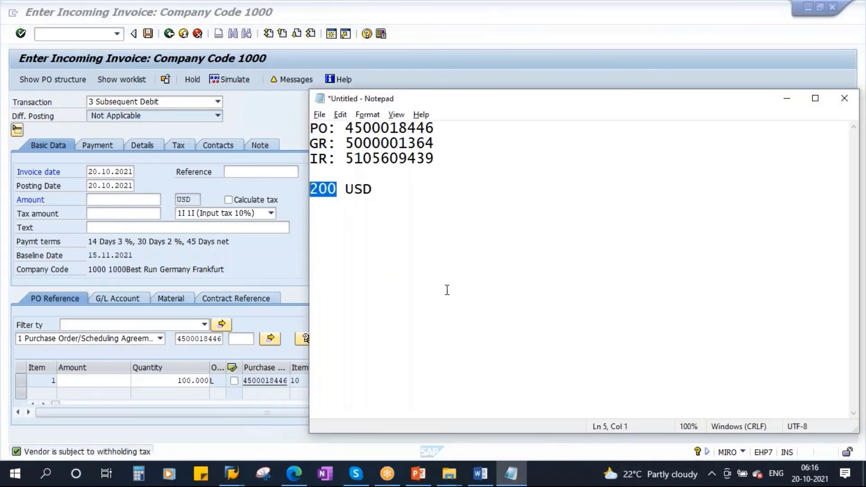
left_click(121, 379)
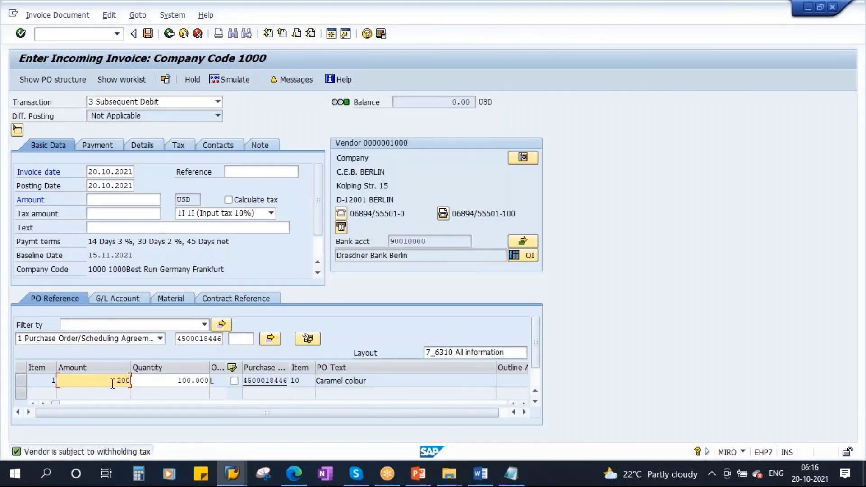
key("Return")
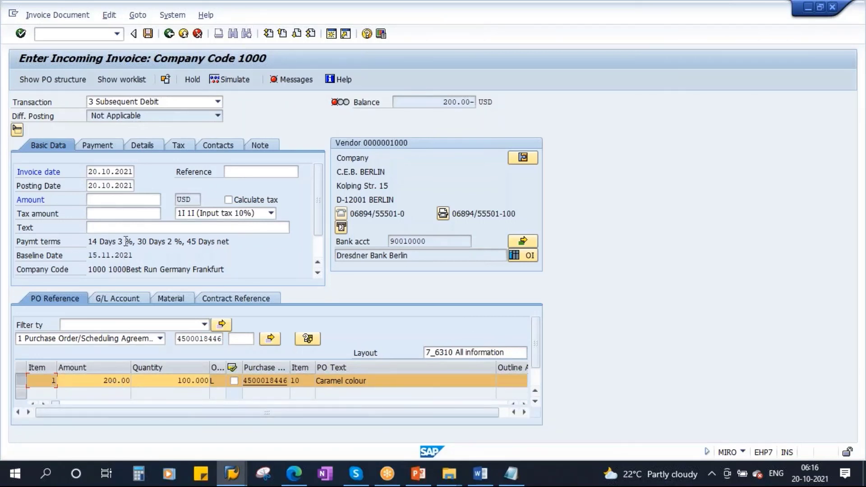
Enter 200 as the invoice amount in the basic data and post the subsequent debit, accepting the tax check.
left_click(133, 199)
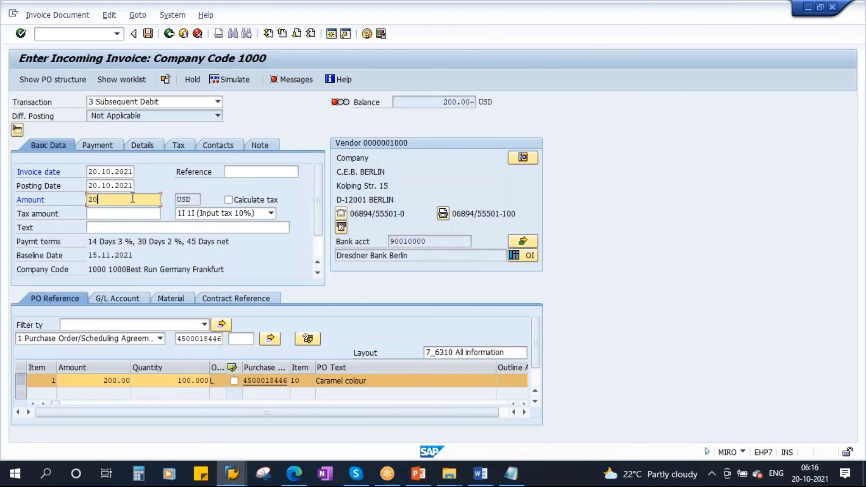
key("Return")
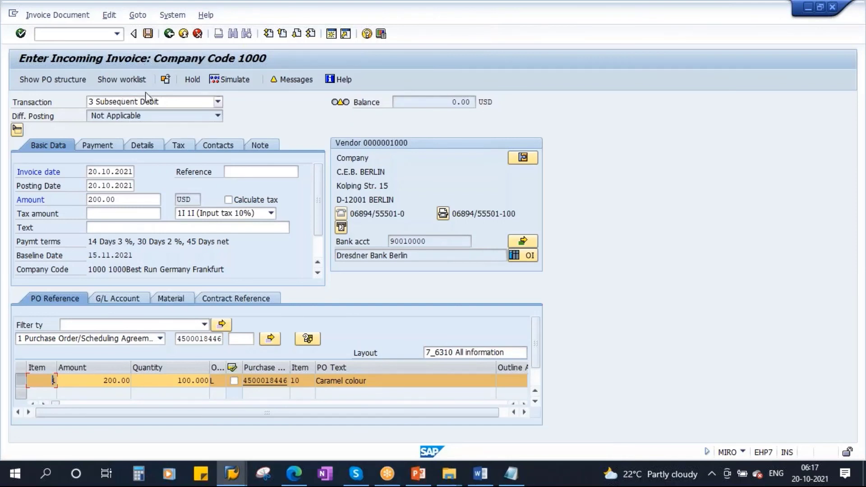
left_click(148, 34)
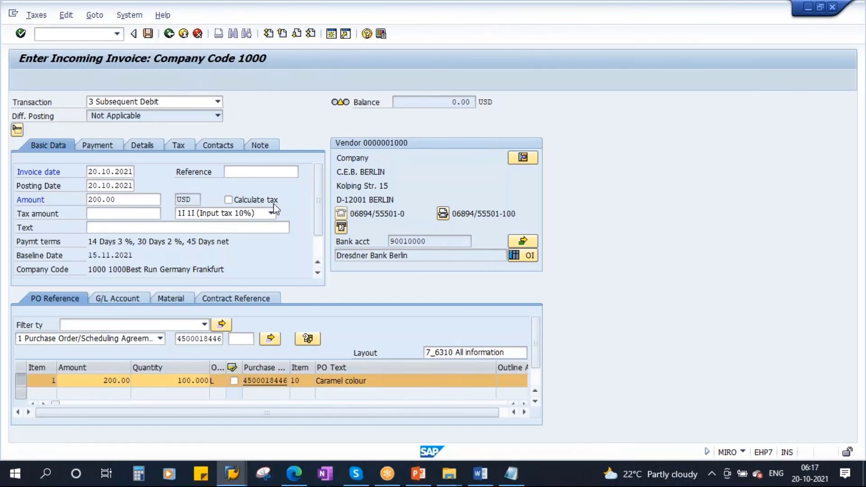
key("Return")
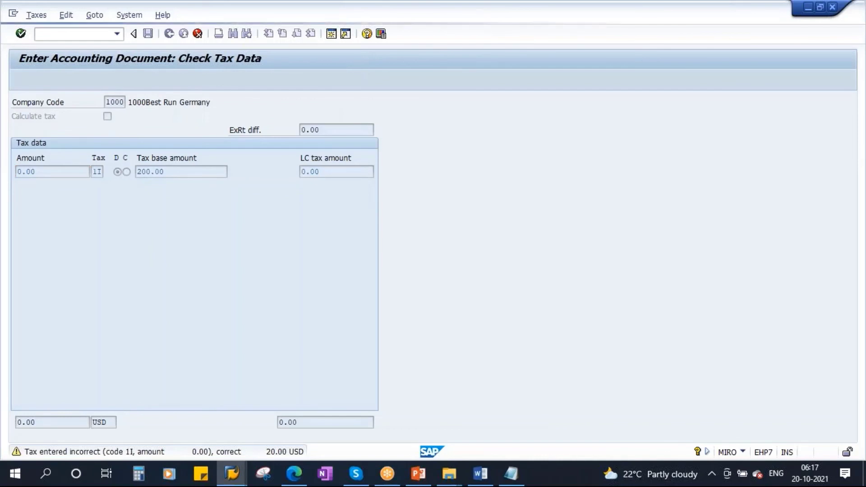